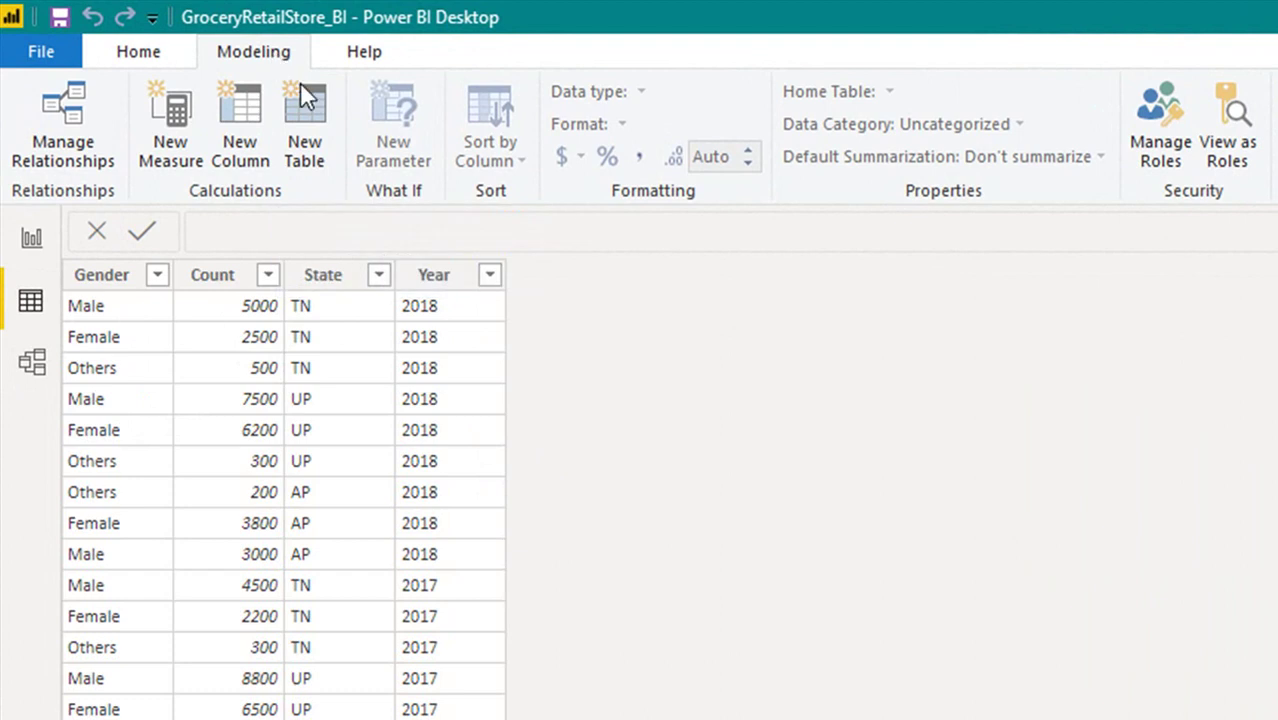
Create a new calculated table and name it GENDERTable2.
left_click(322, 170)
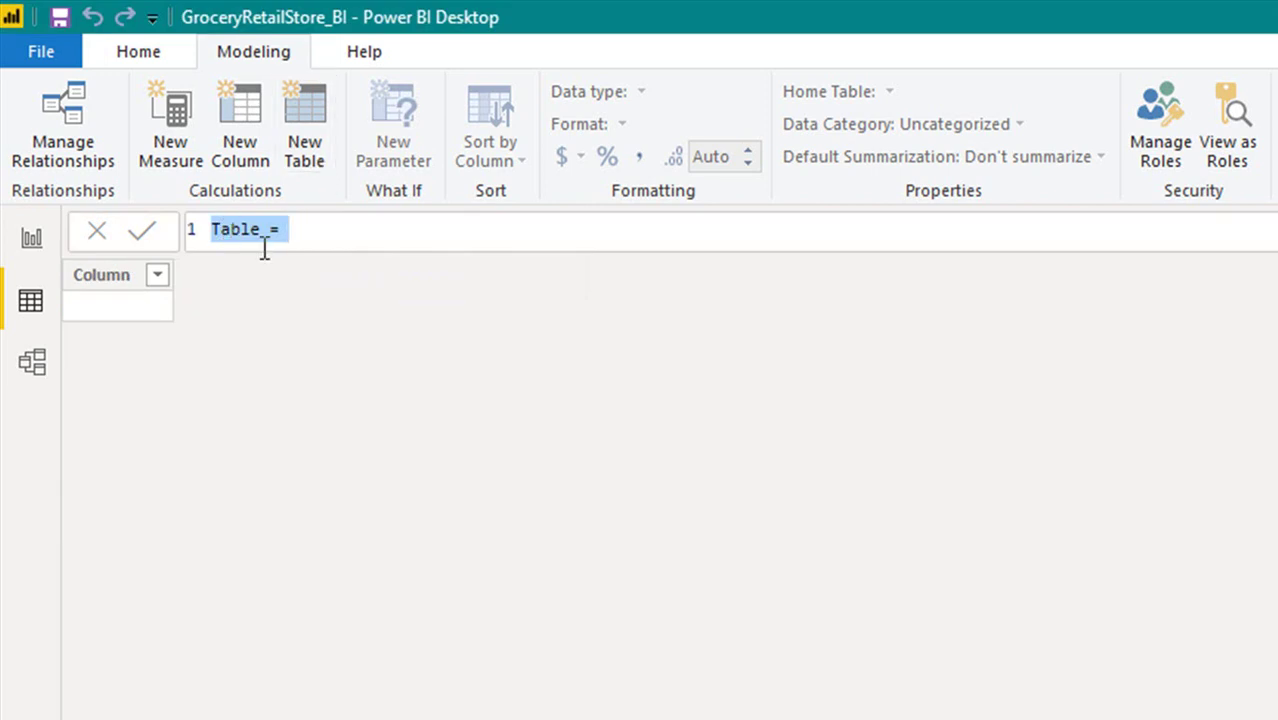
left_click(265, 229)
type("2")
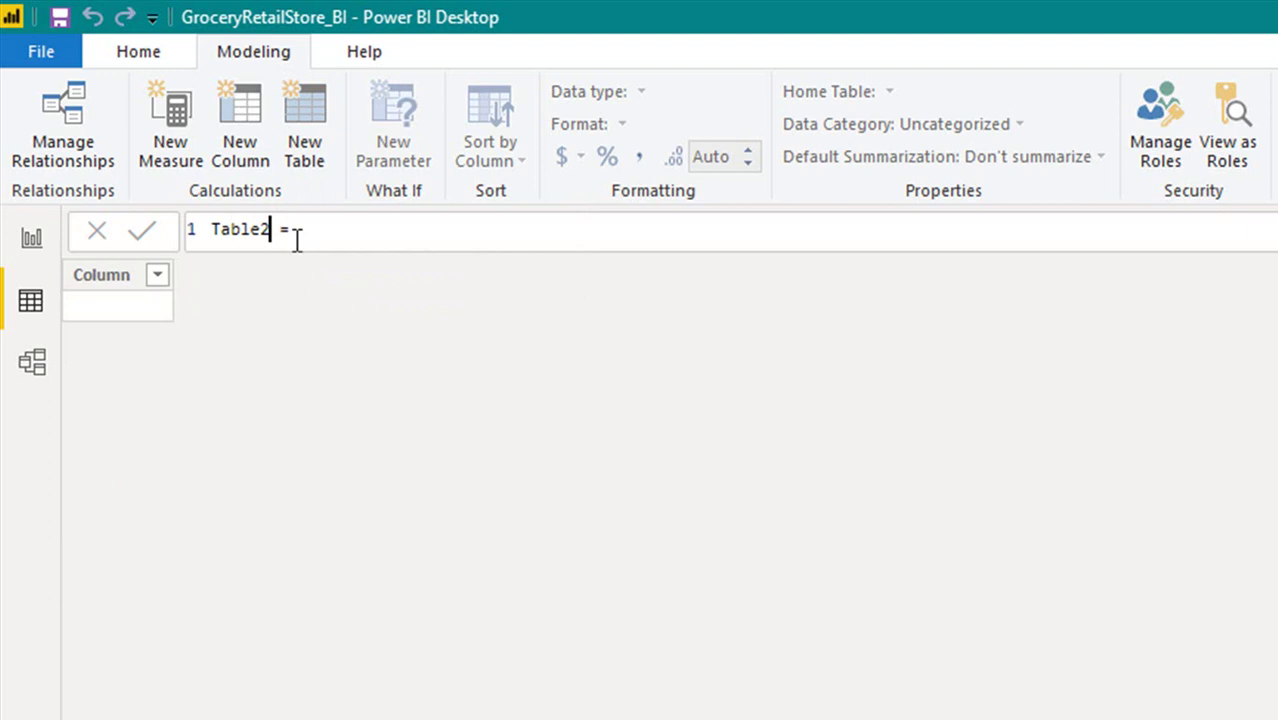
key("Home")
type("gENDER")
key("Home")
key("Delete")
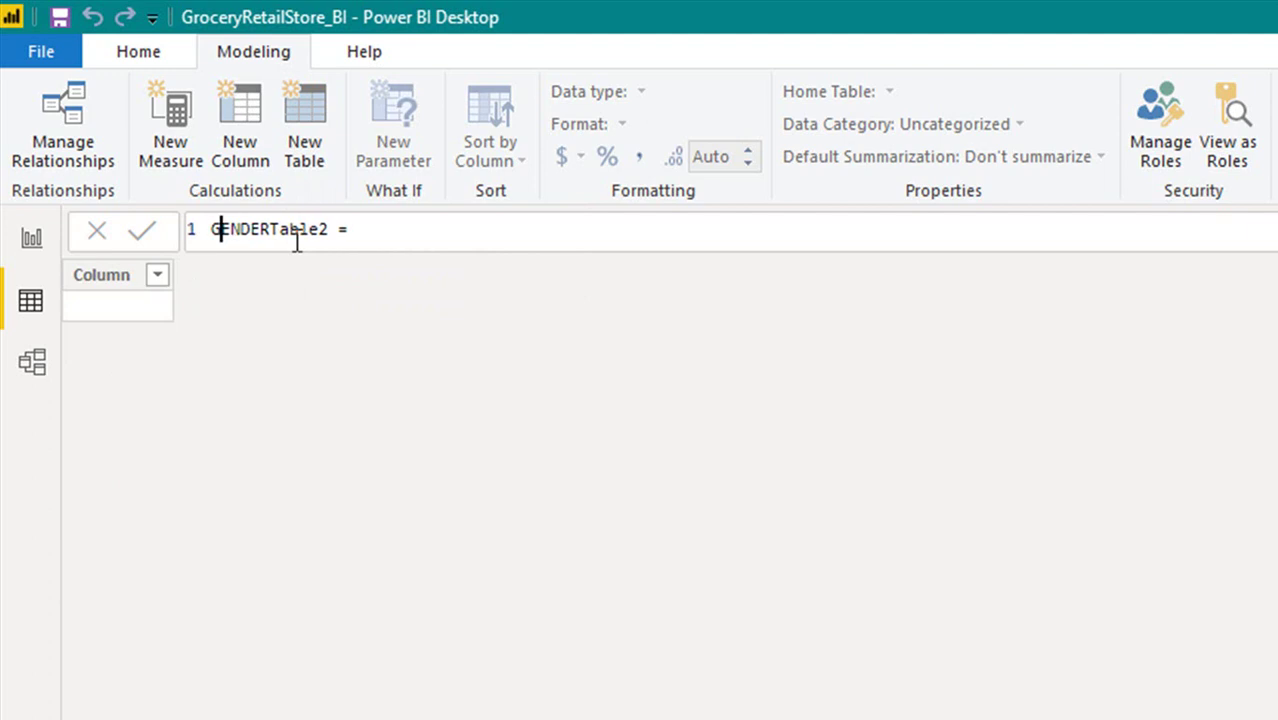
type("G")
Enter the formula FILTER(GenderTable,GenderTable[Gender]="Male") for GENDERTable2.
left_click(366, 233)
type("fil")
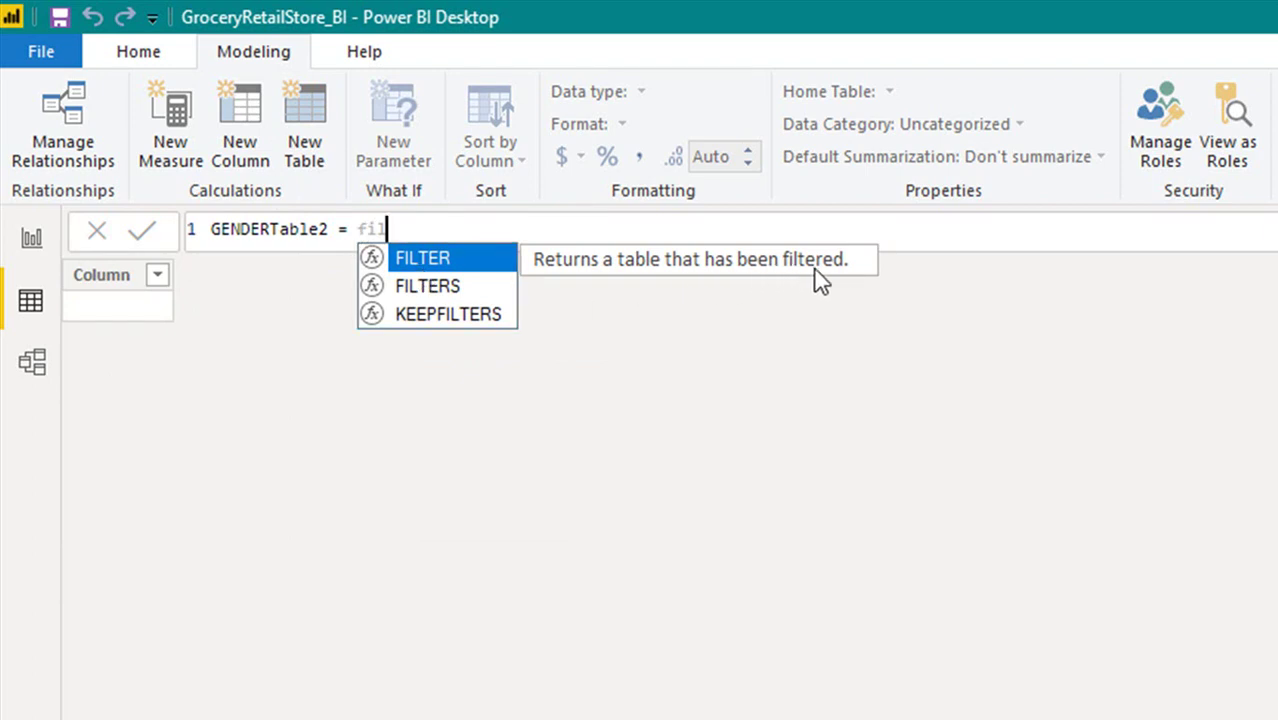
key("Tab")
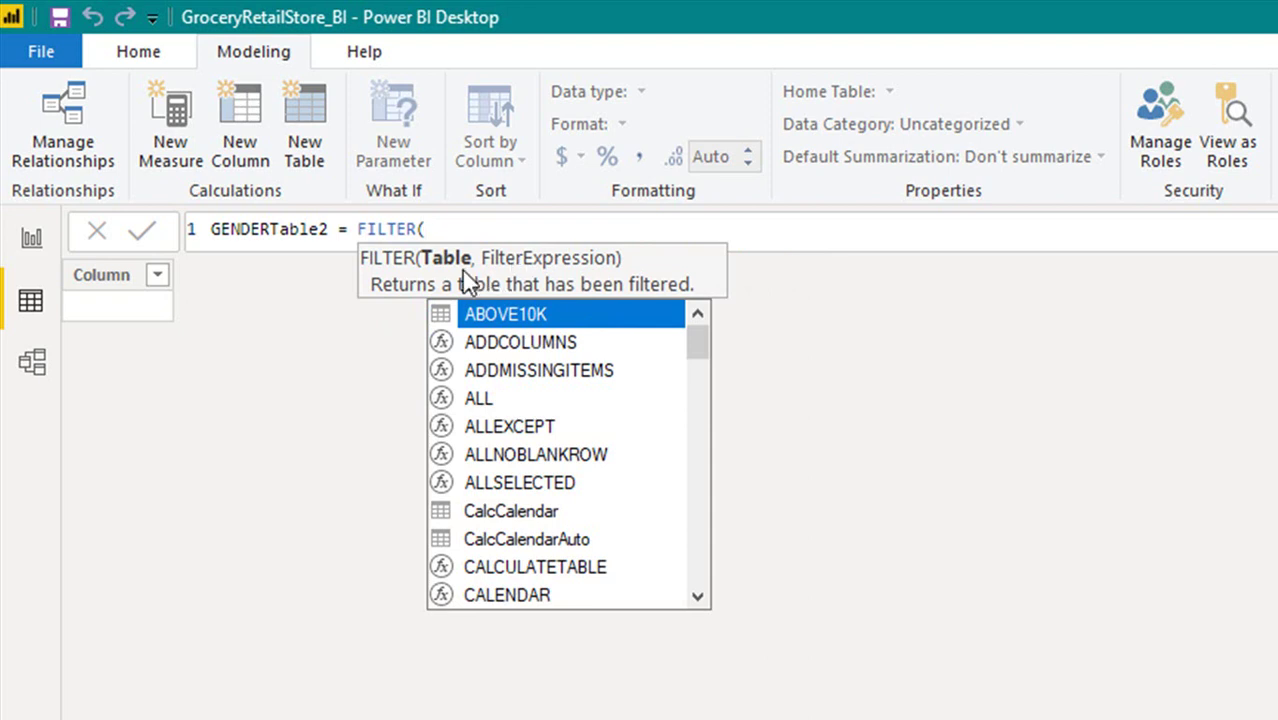
type("gender")
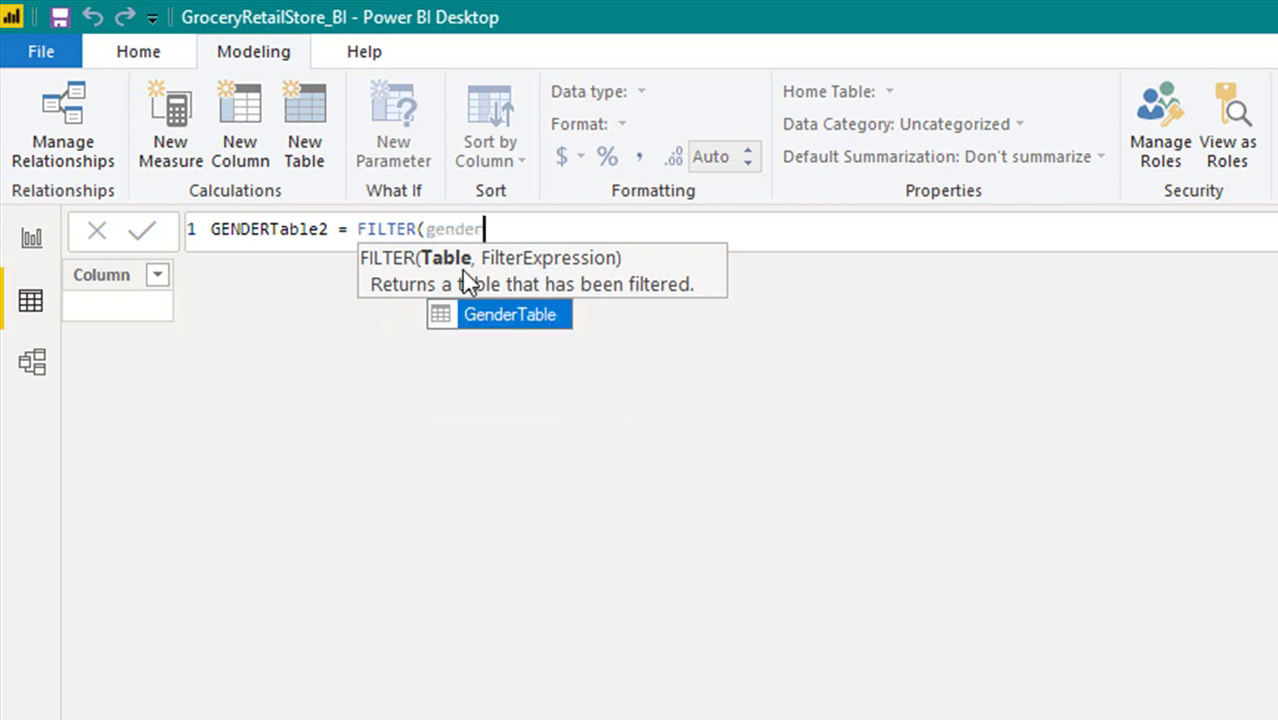
key("Tab")
type(",")
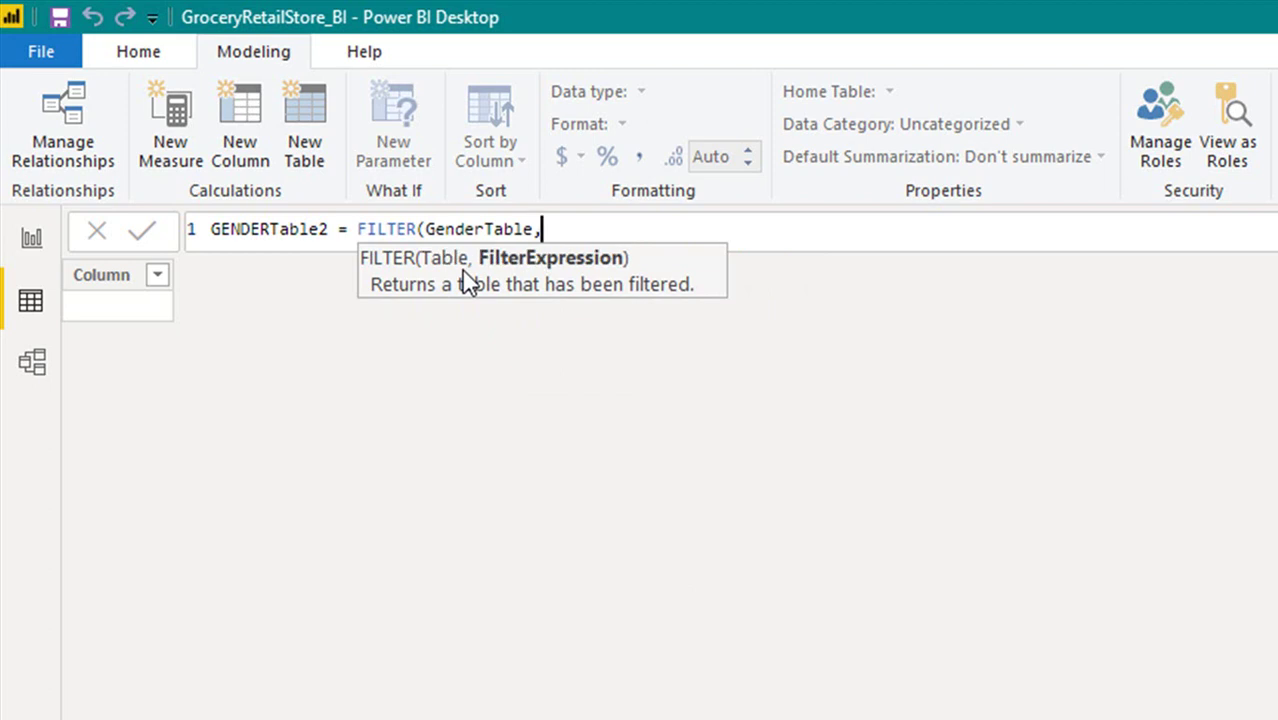
type("gen")
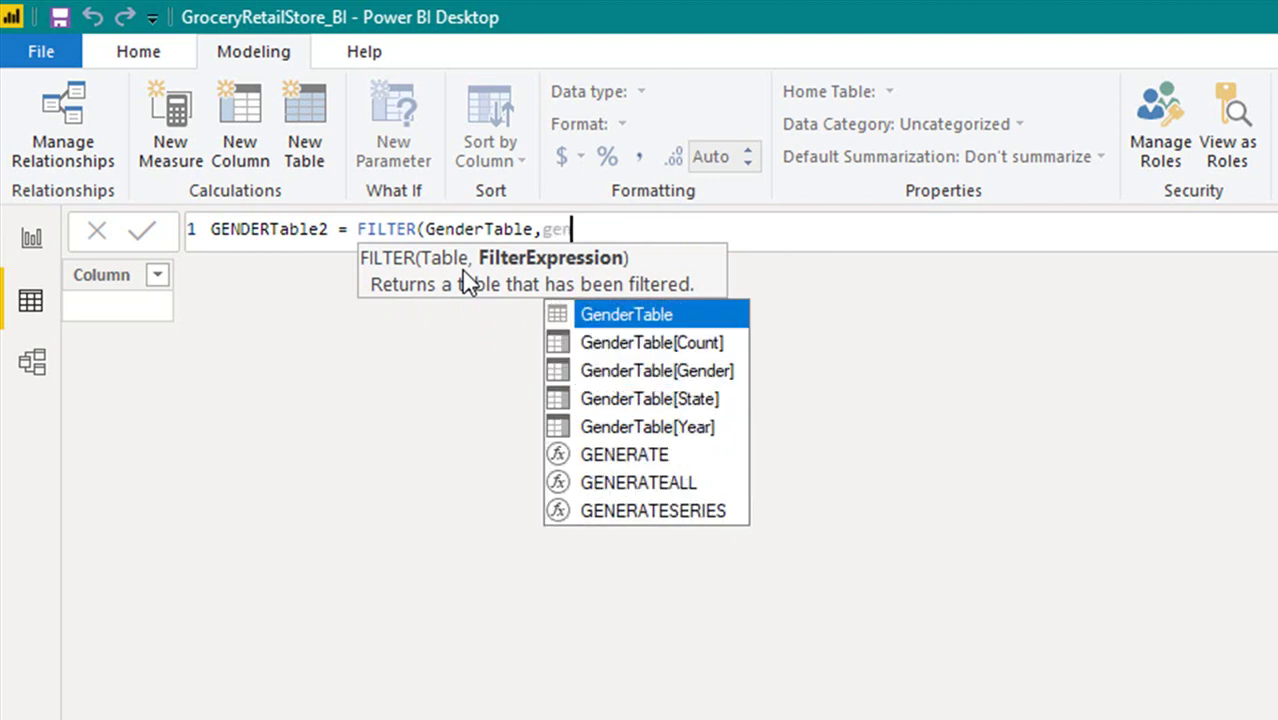
key("Down")
key("Down")
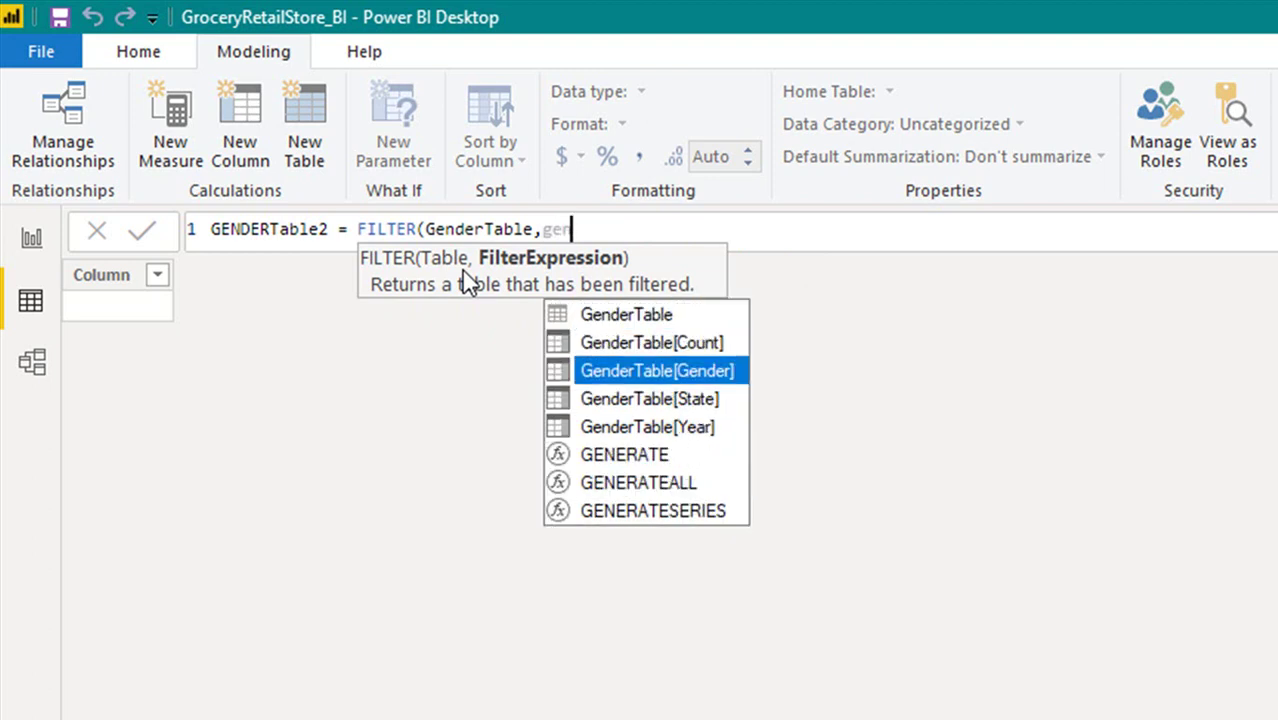
key("Tab")
type("=")
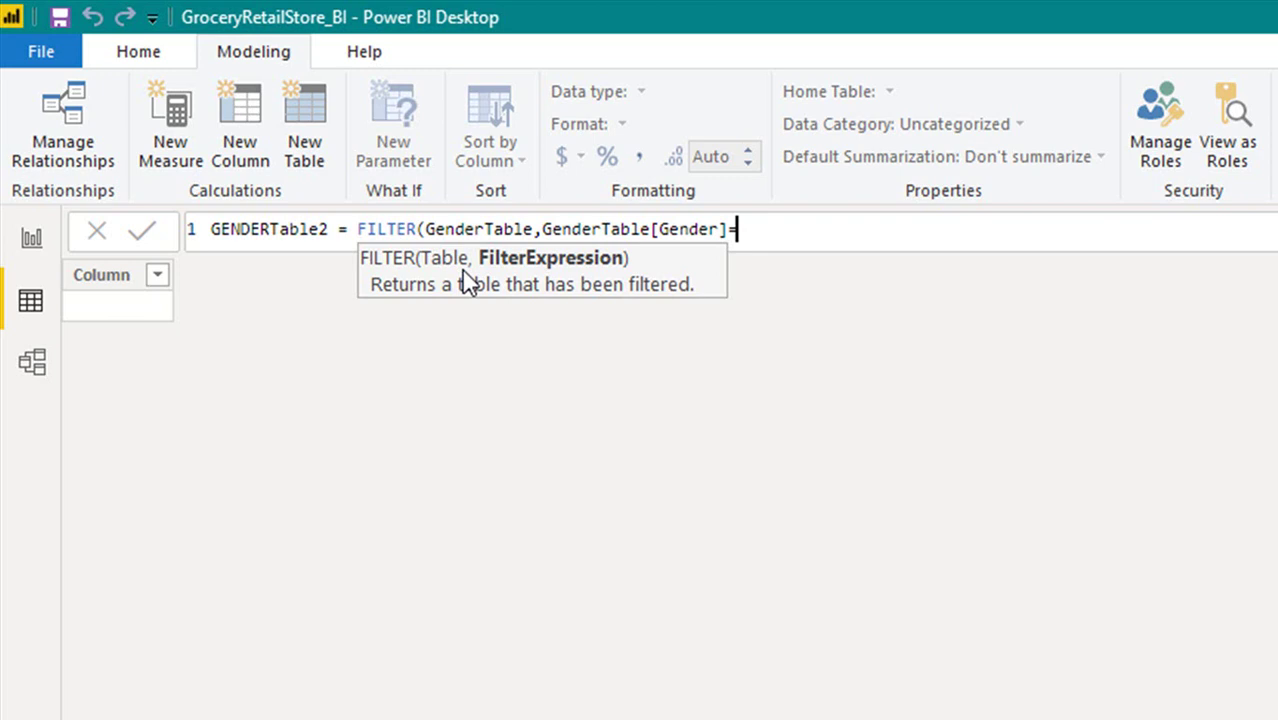
type("\"Male\")")
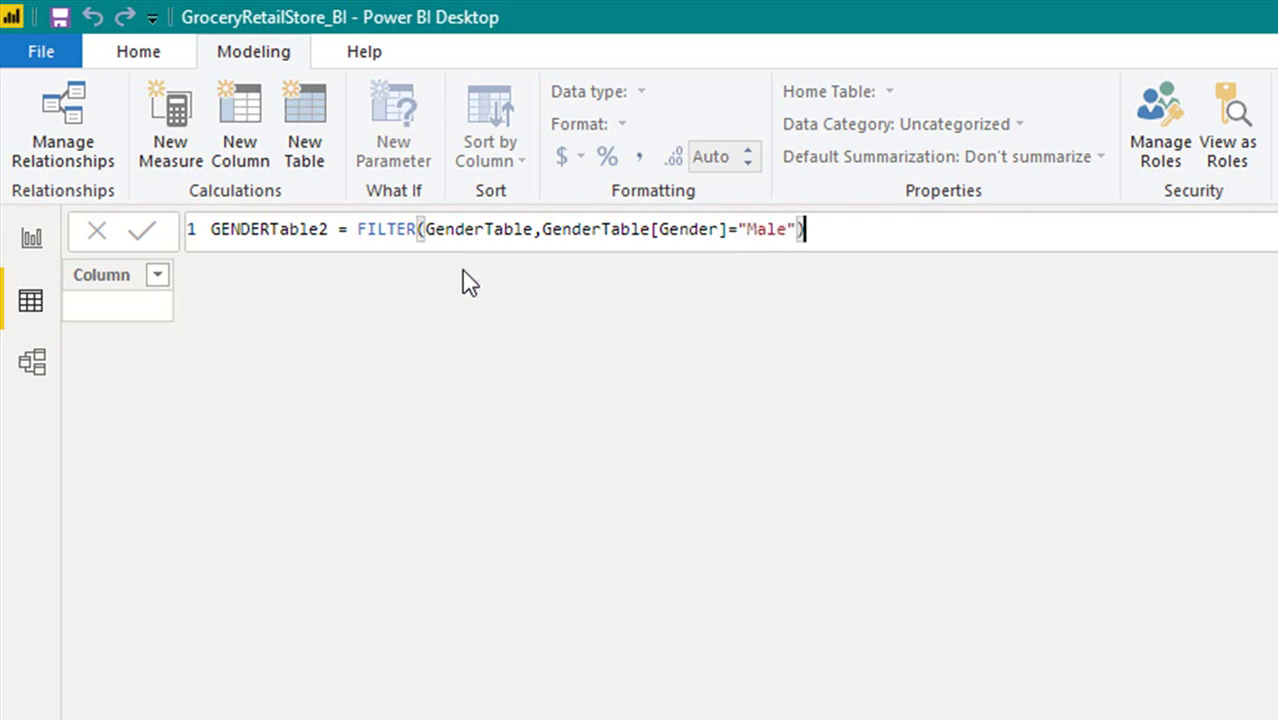
Commit the Male-only table, then change its condition from "Male" to "Others" and commit.
left_click(143, 234)
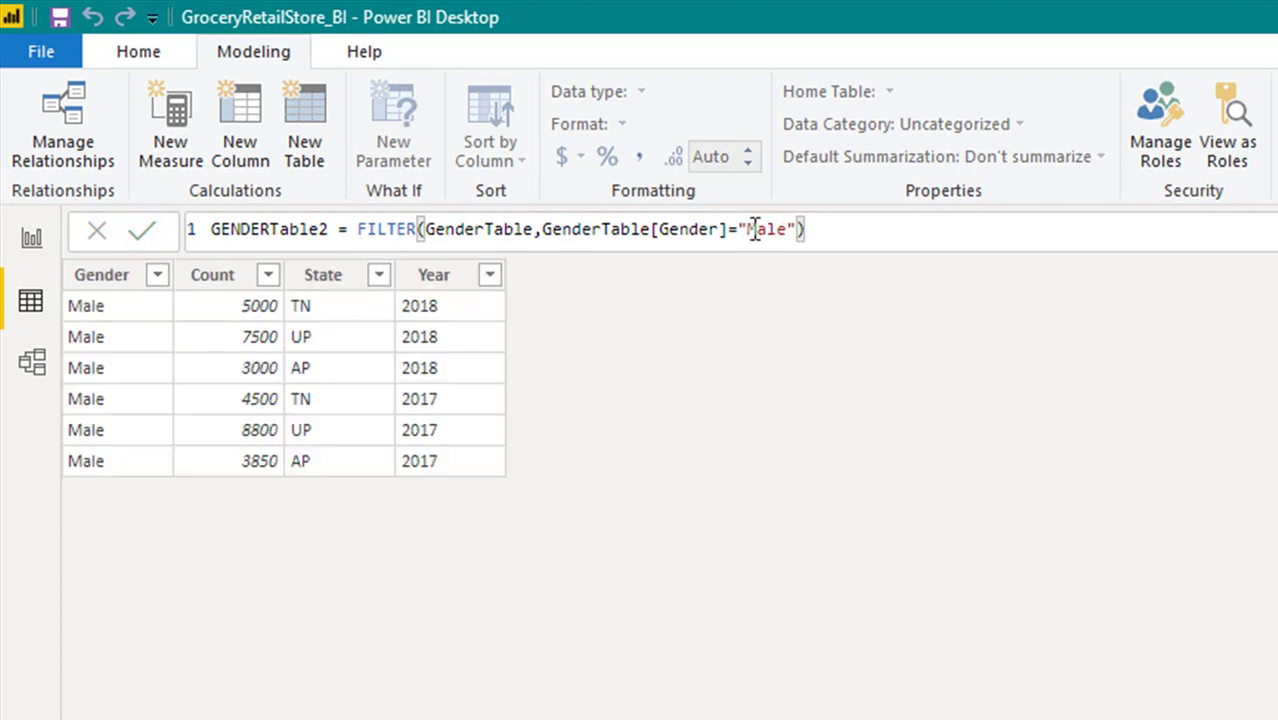
left_click_drag(747, 229, 786, 231)
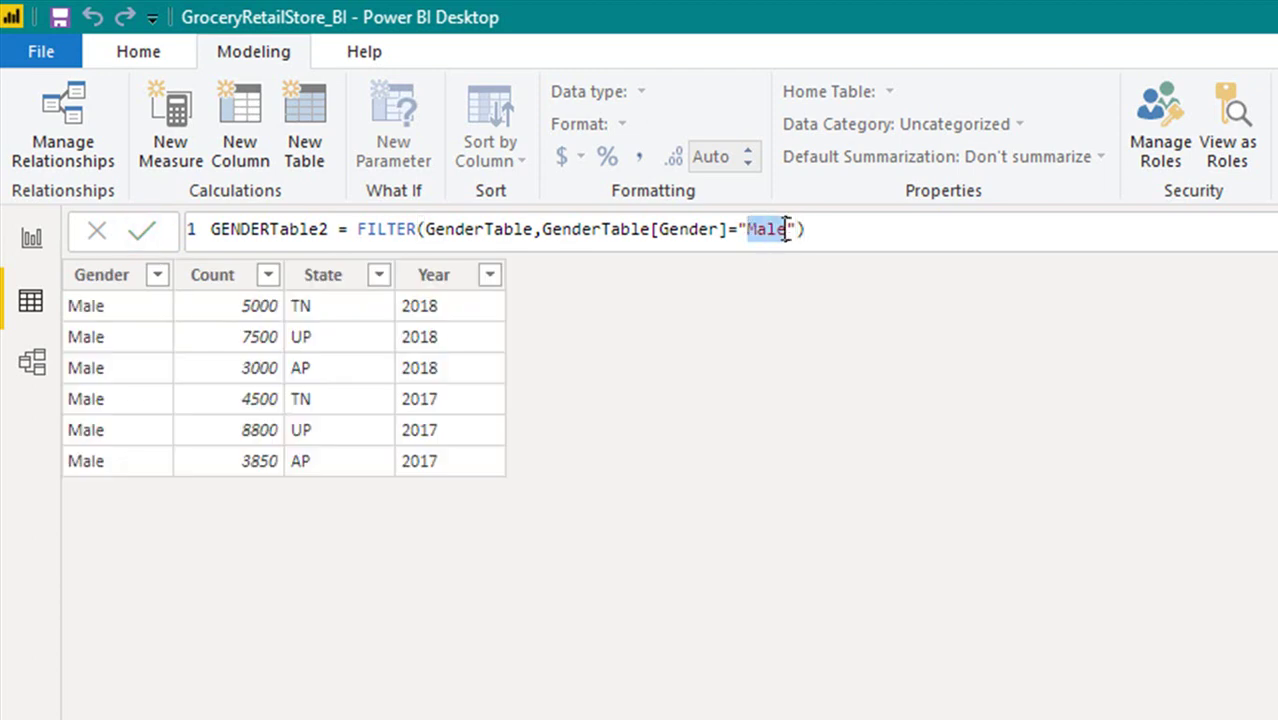
type("Others")
key("Return")
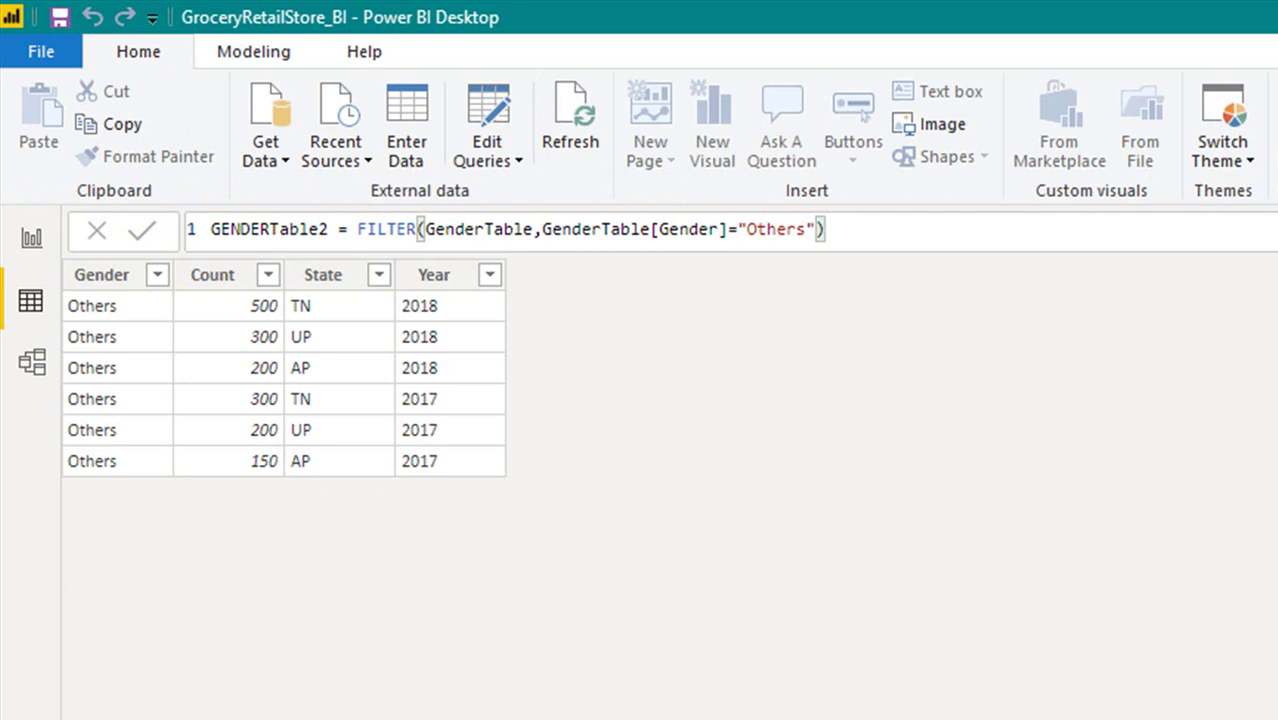
Create another new calculated table from the Modeling options, named GENDERFILTERS.
left_click(277, 63)
left_click(305, 145)
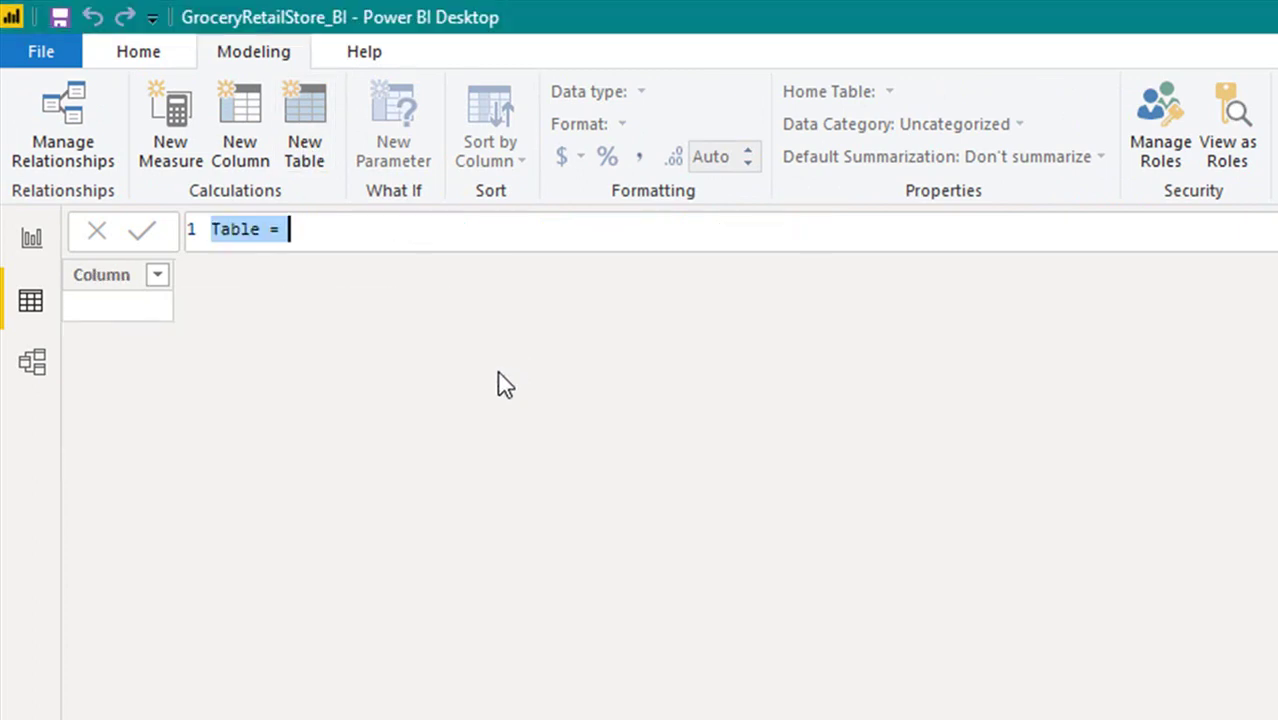
key("Home")
key("Delete")
key("Delete")
key("Delete")
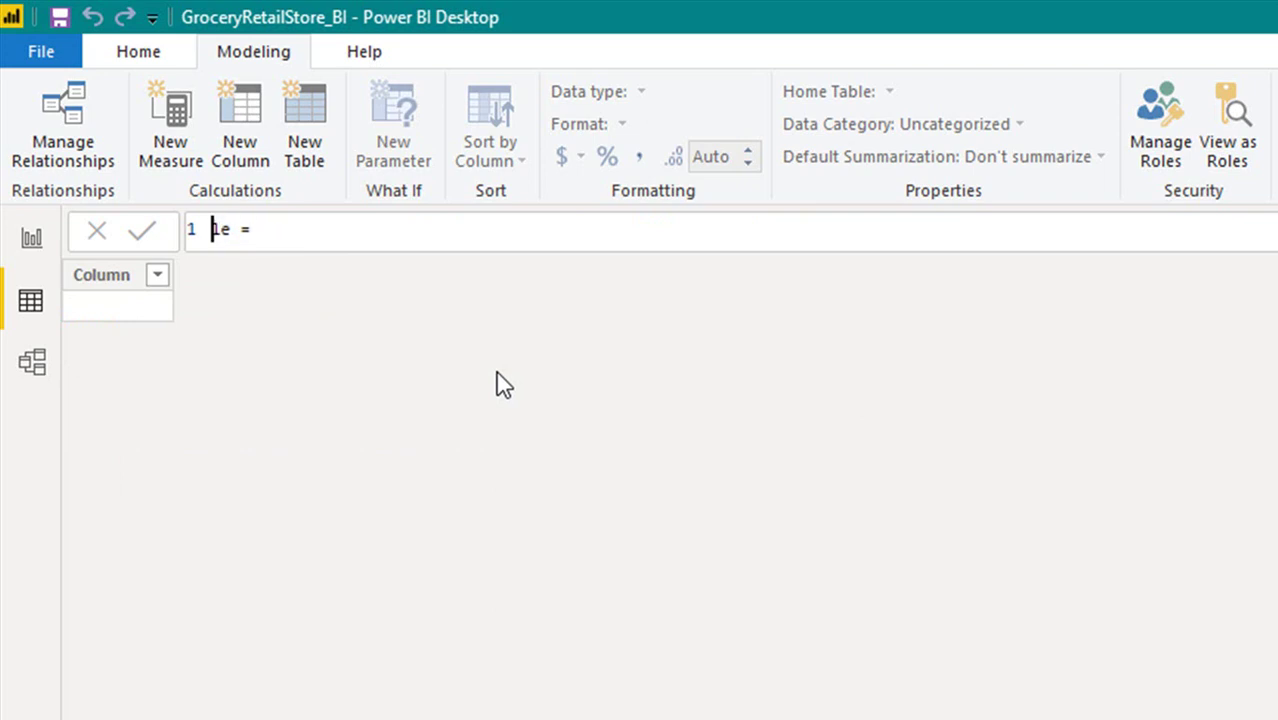
key("Delete")
type("GENDER")
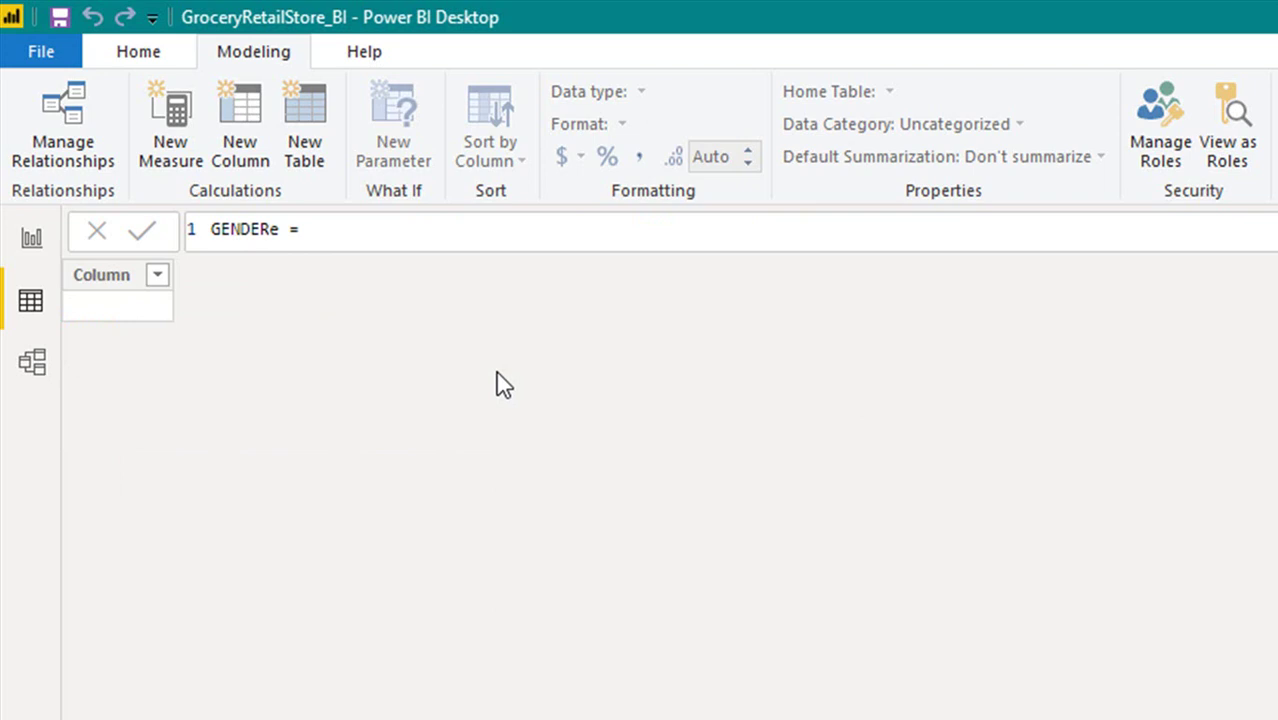
key("Delete")
type("FILTERS")
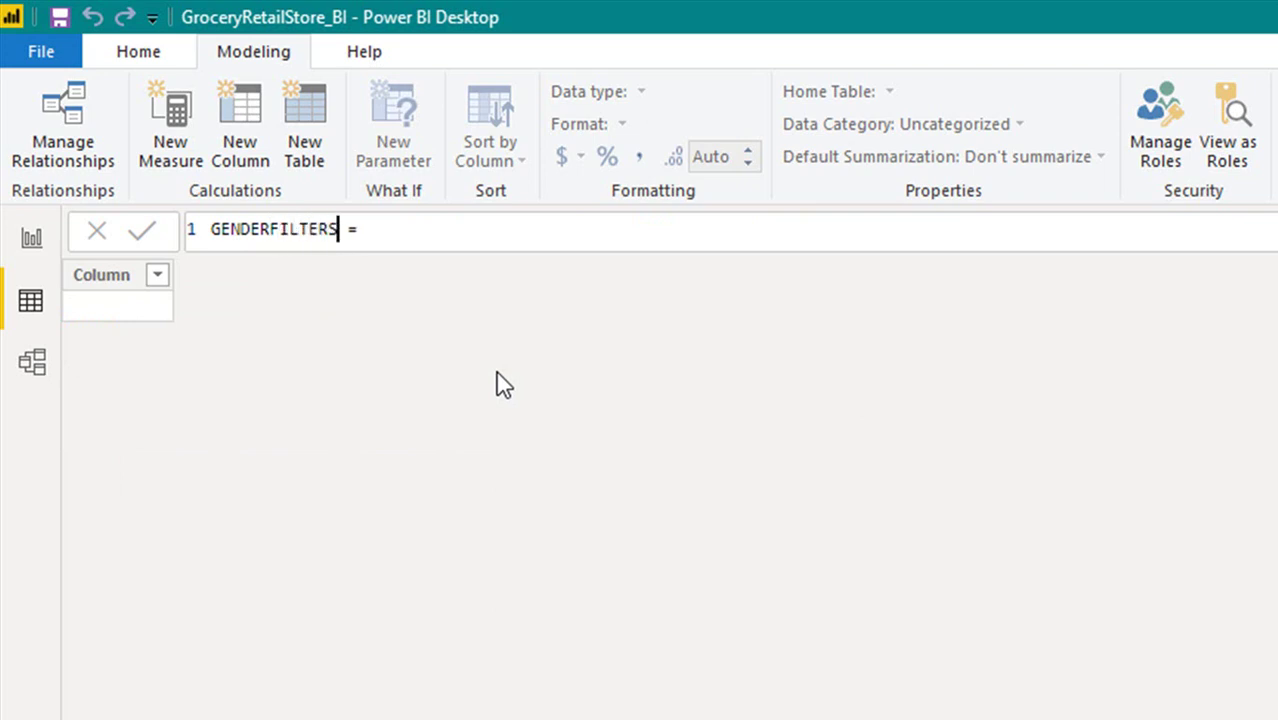
Define GENDERFILTERS as FILTERS(GenderTable[Gender]) and commit the formula.
key("End")
type("F")
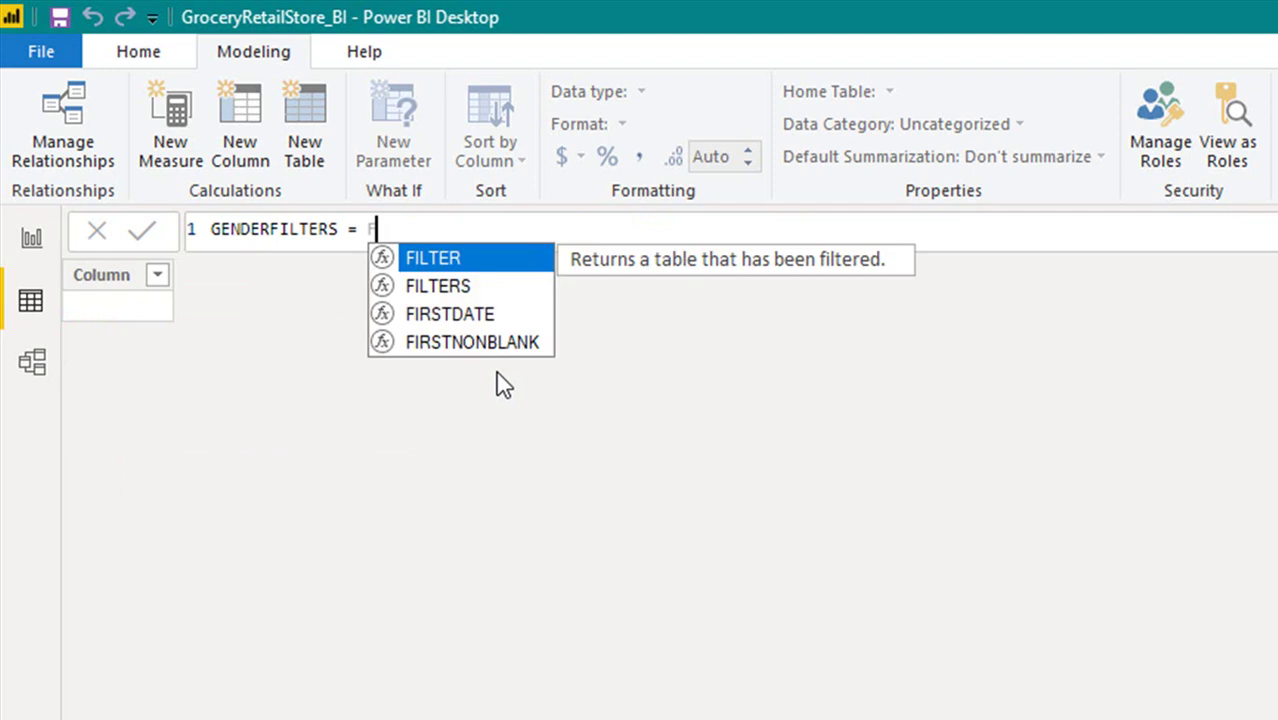
type("ILT")
key("Down")
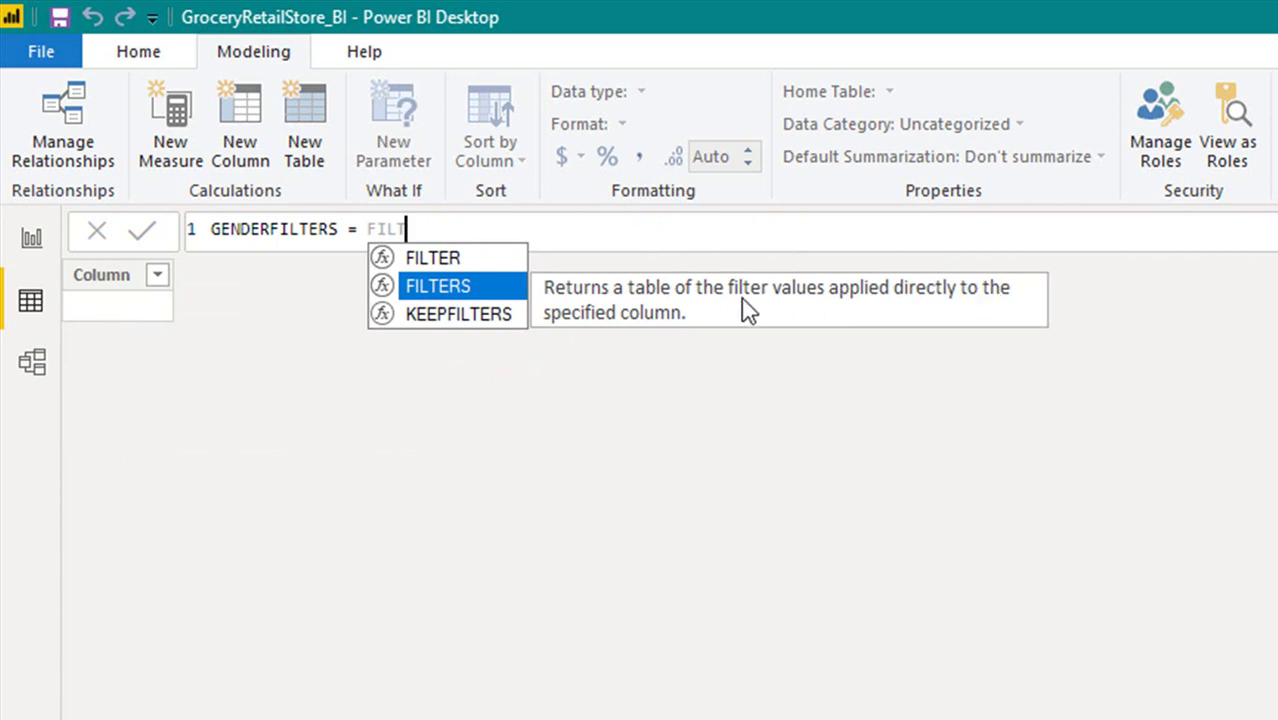
key("Tab")
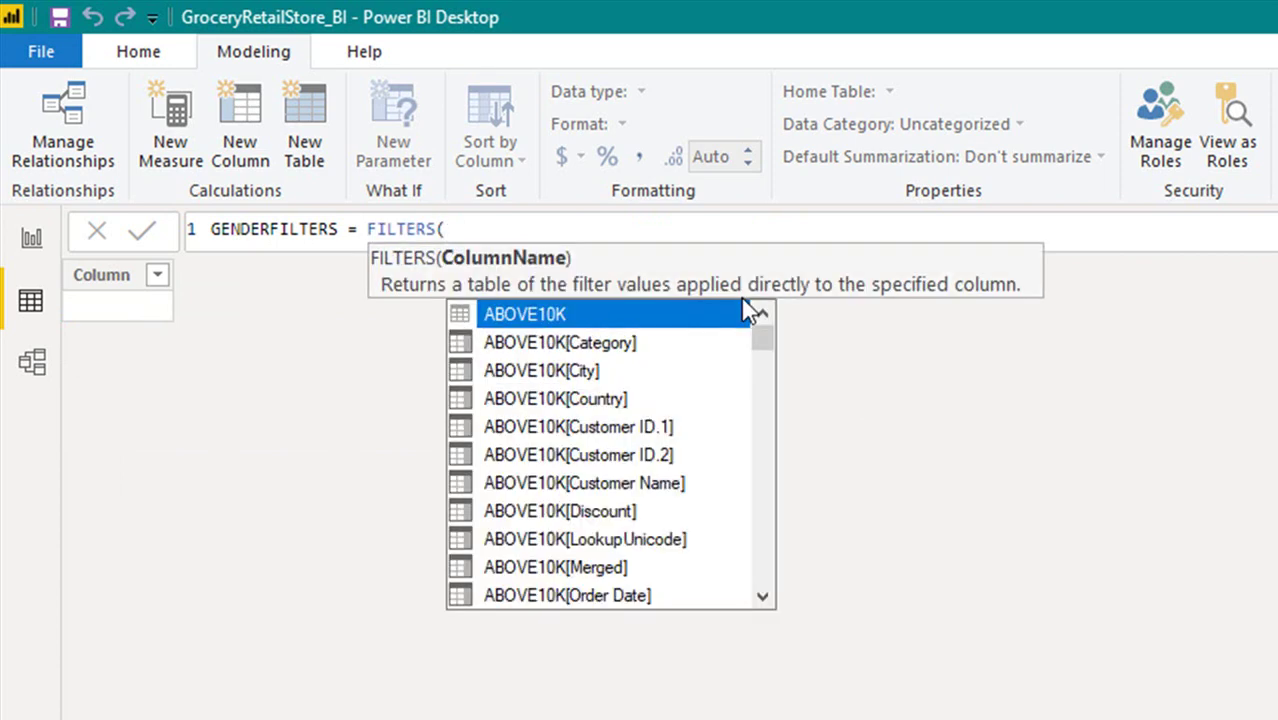
type("GEN")
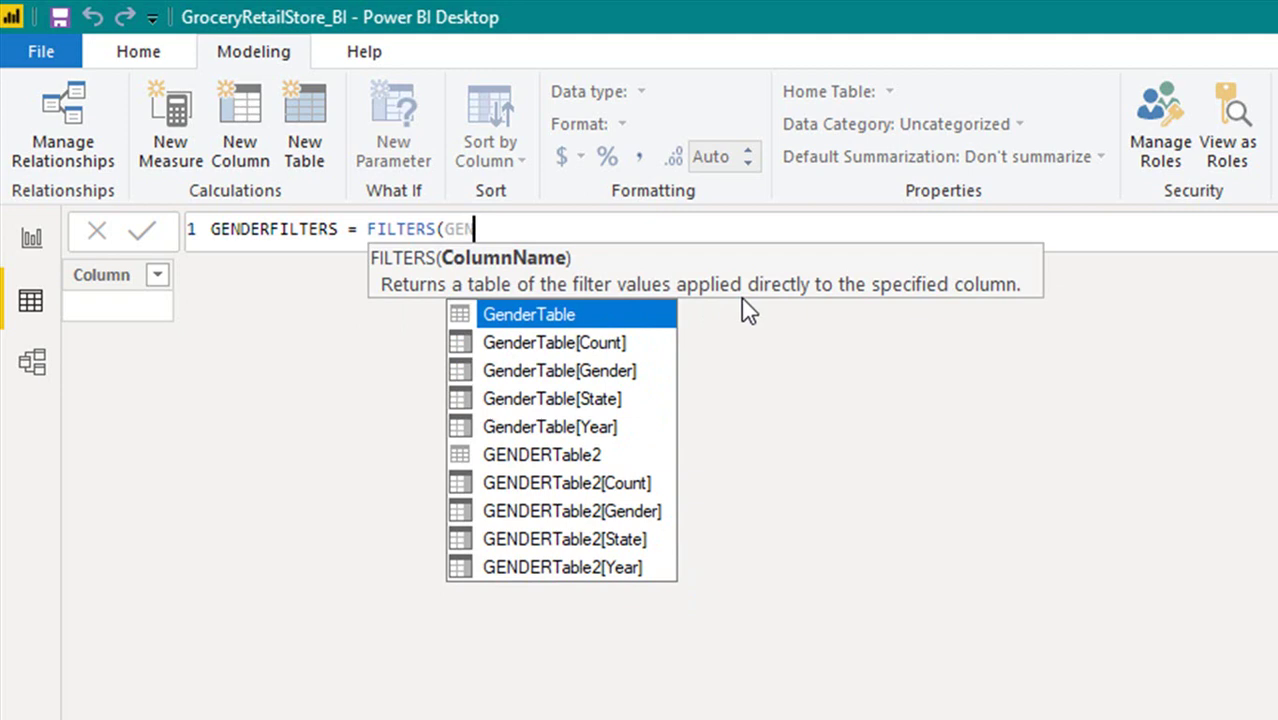
type("DER")
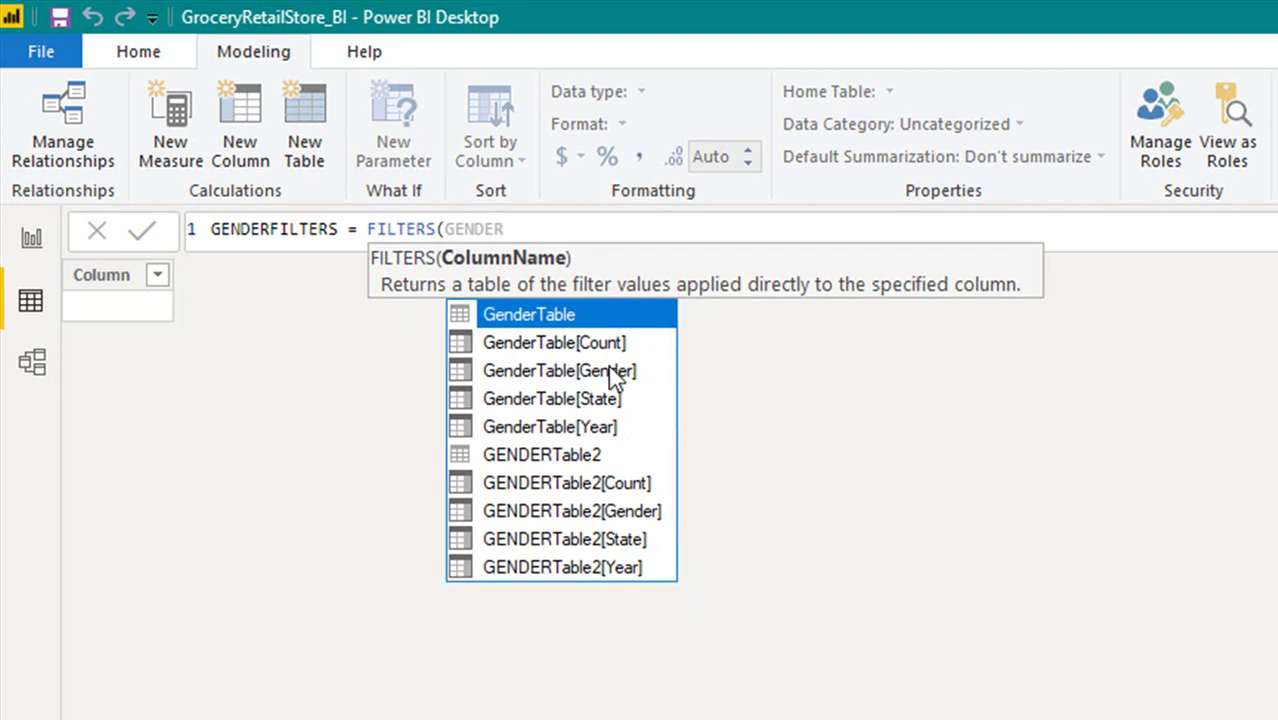
double_click(609, 370)
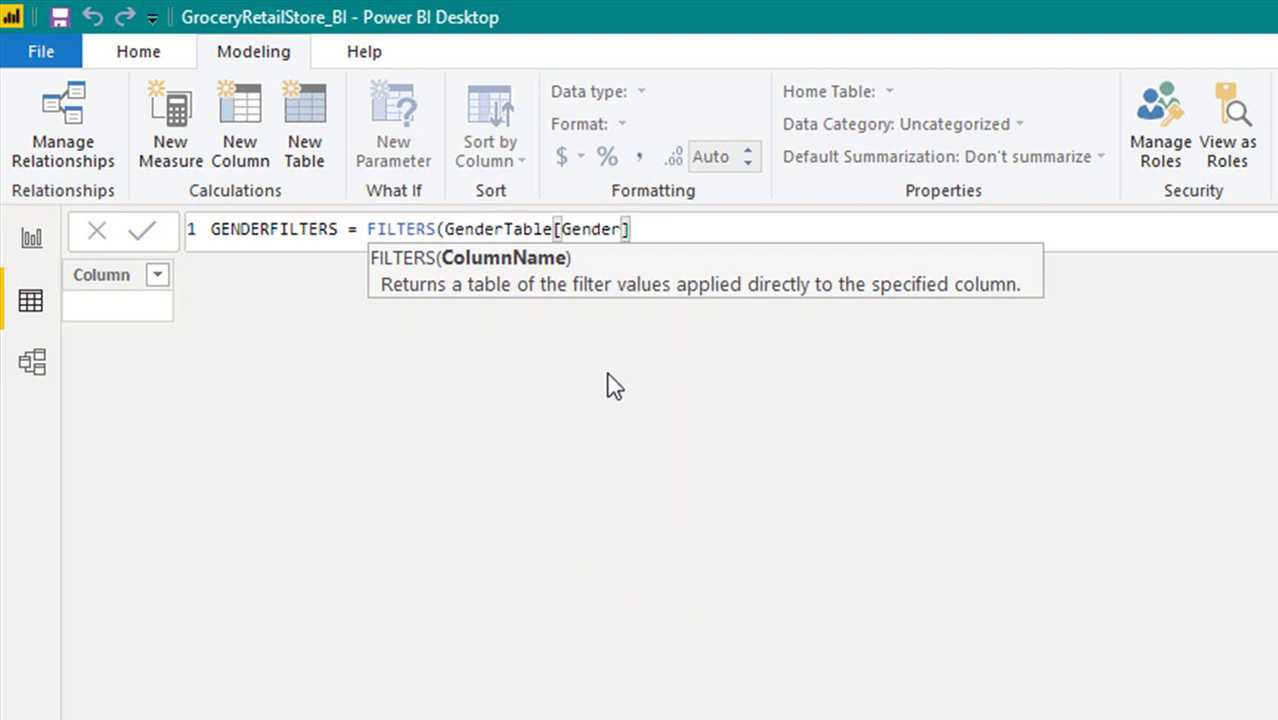
type(")")
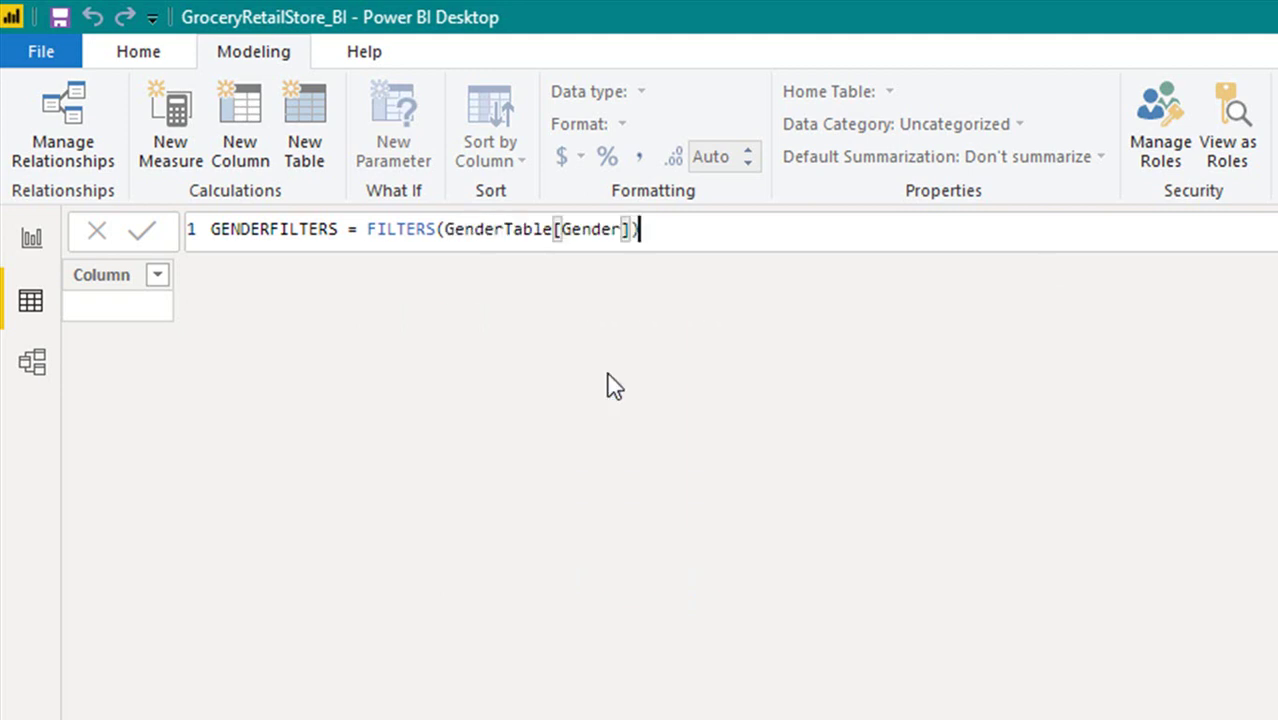
left_click(143, 234)
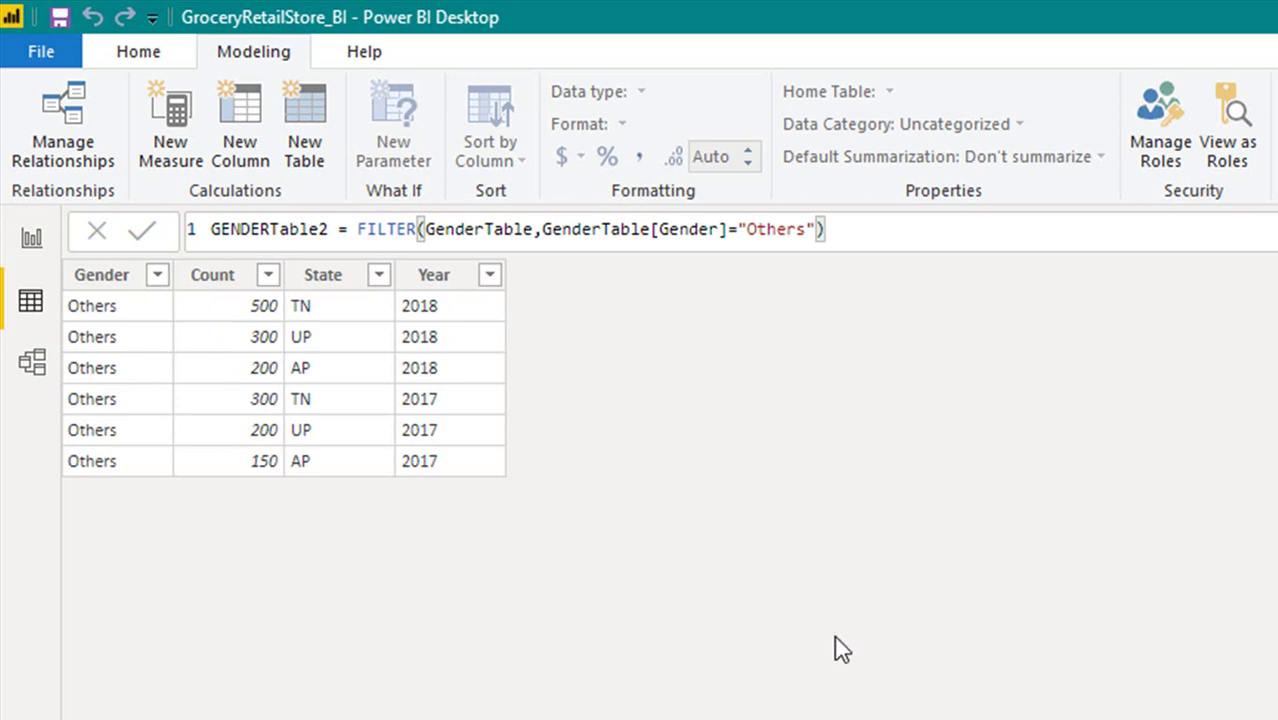
On the report page, relate GENDERFILTERS[Gender] to GenderTable[Gender] in Manage Relationships.
left_click(30, 243)
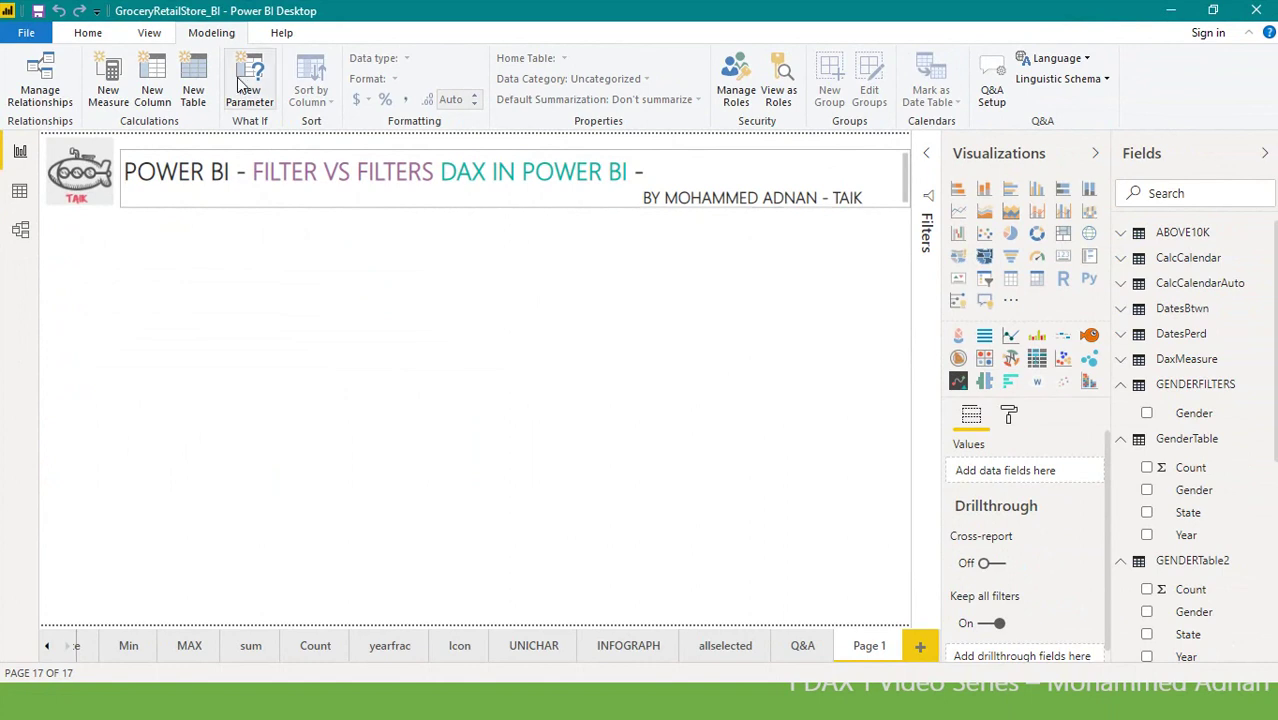
left_click(87, 32)
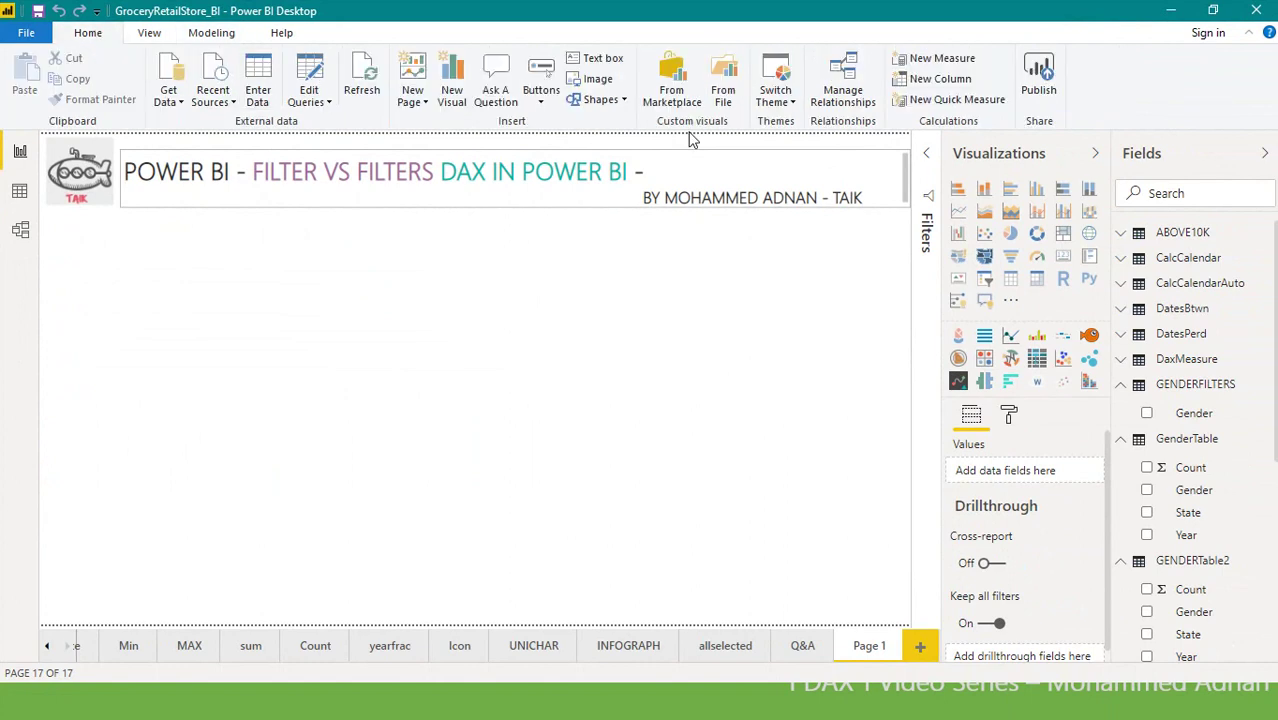
left_click(848, 90)
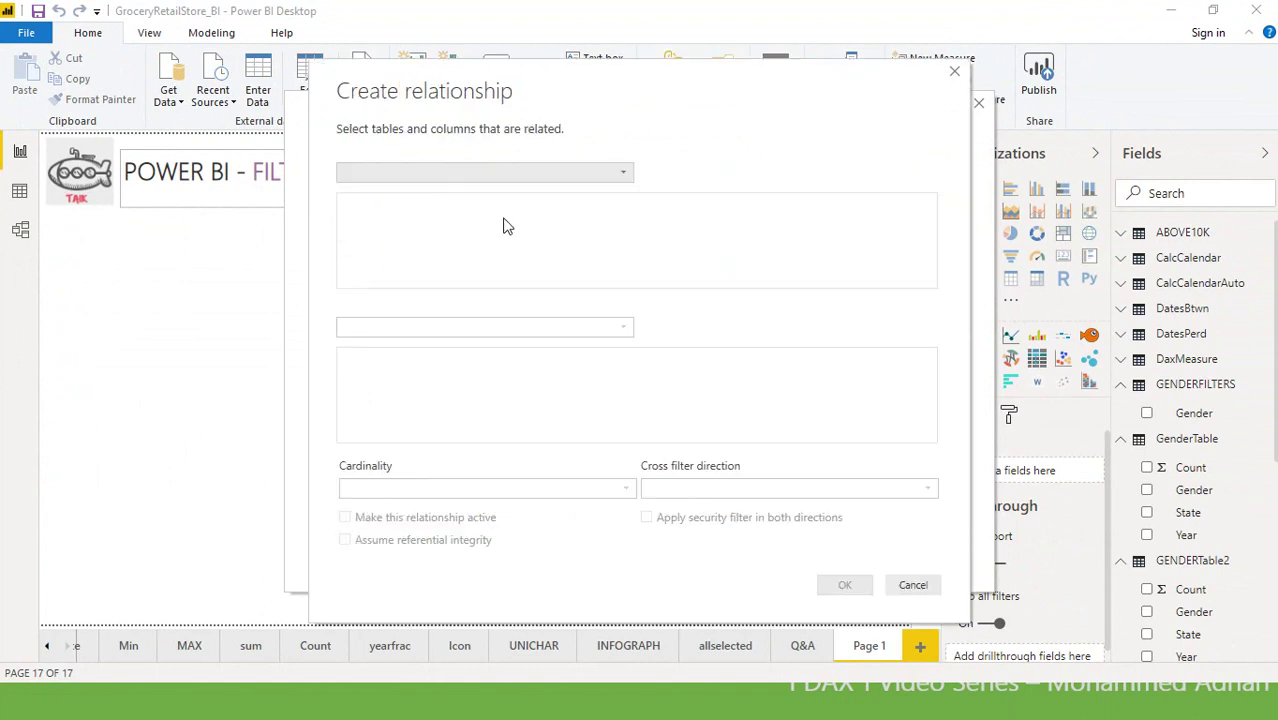
left_click(476, 178)
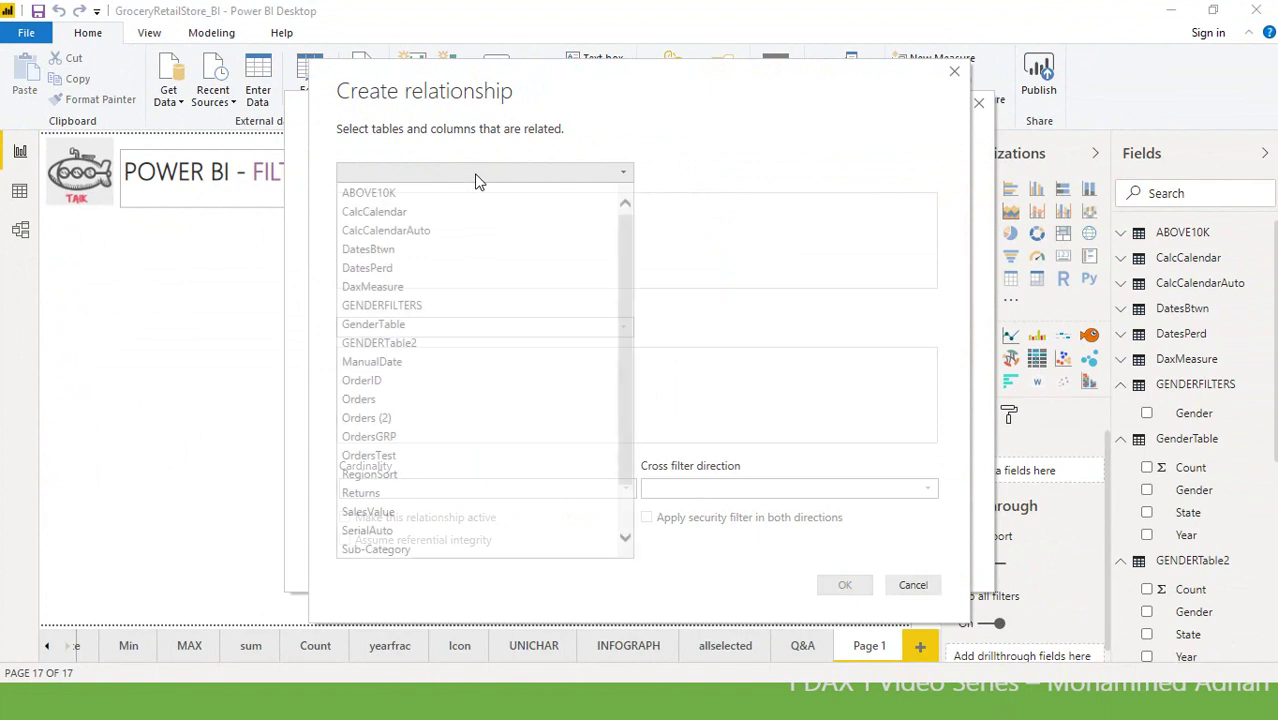
left_click(432, 308)
left_click(374, 201)
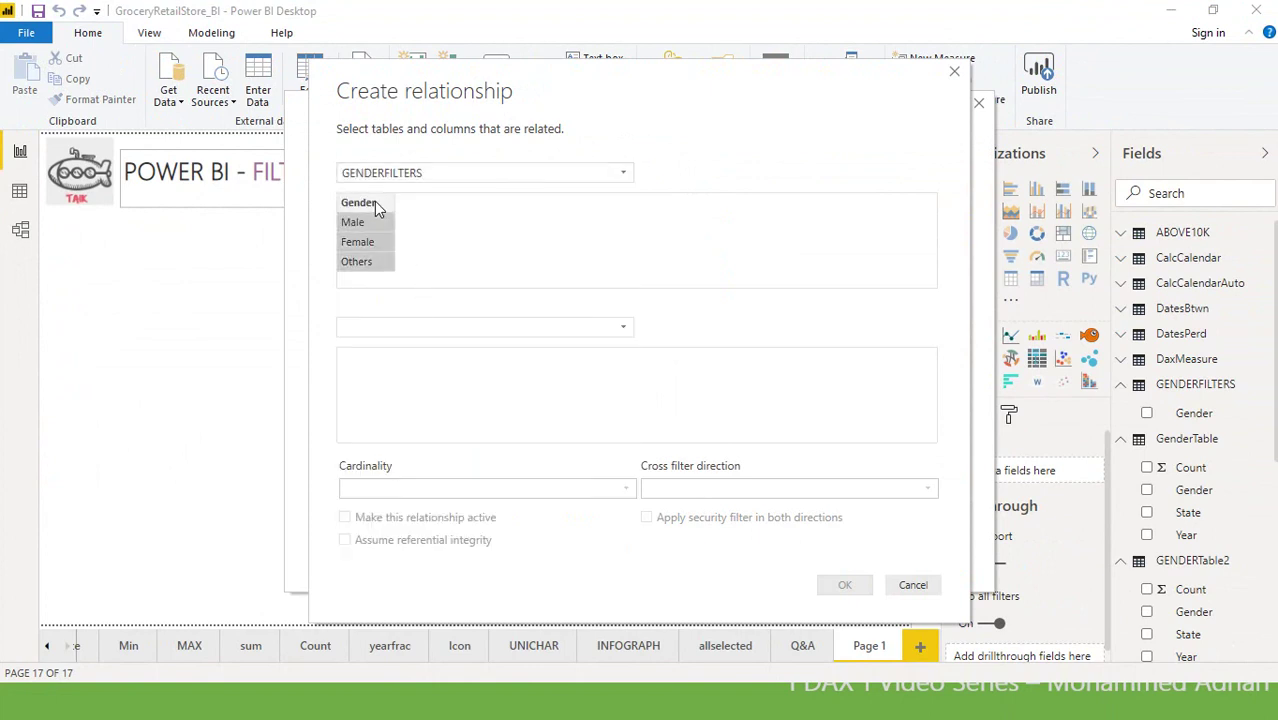
left_click(407, 328)
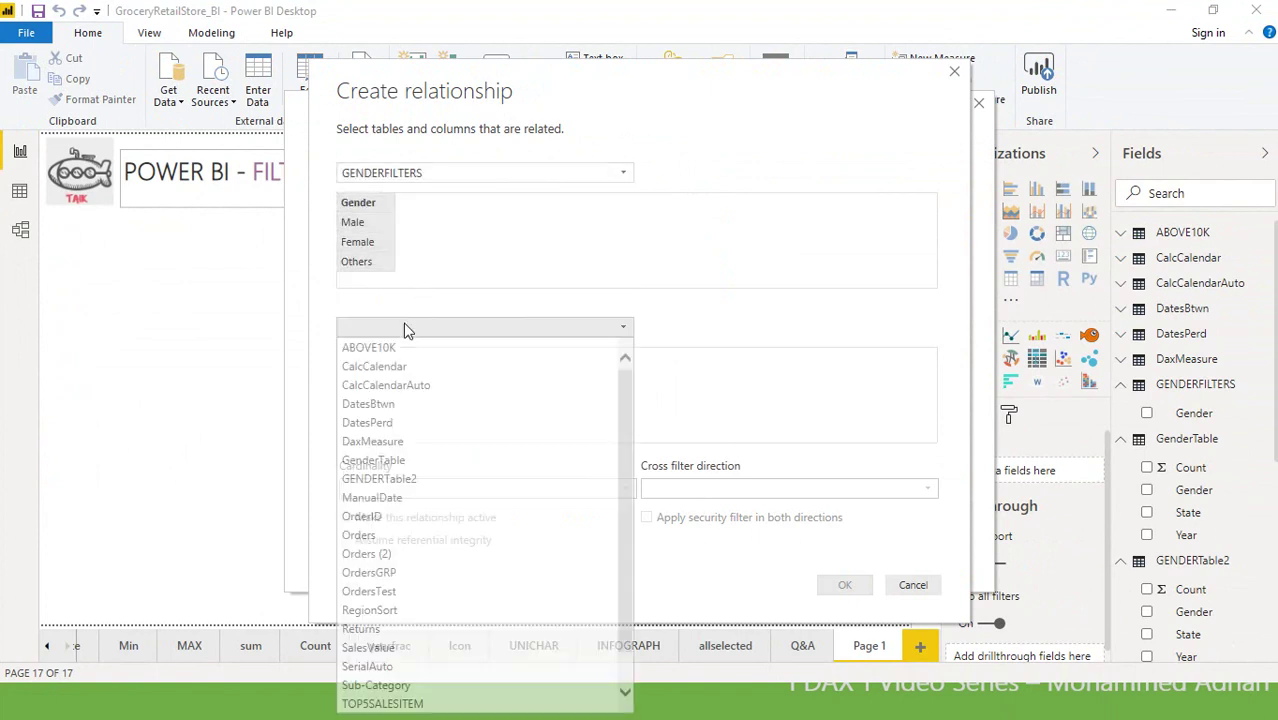
left_click(446, 461)
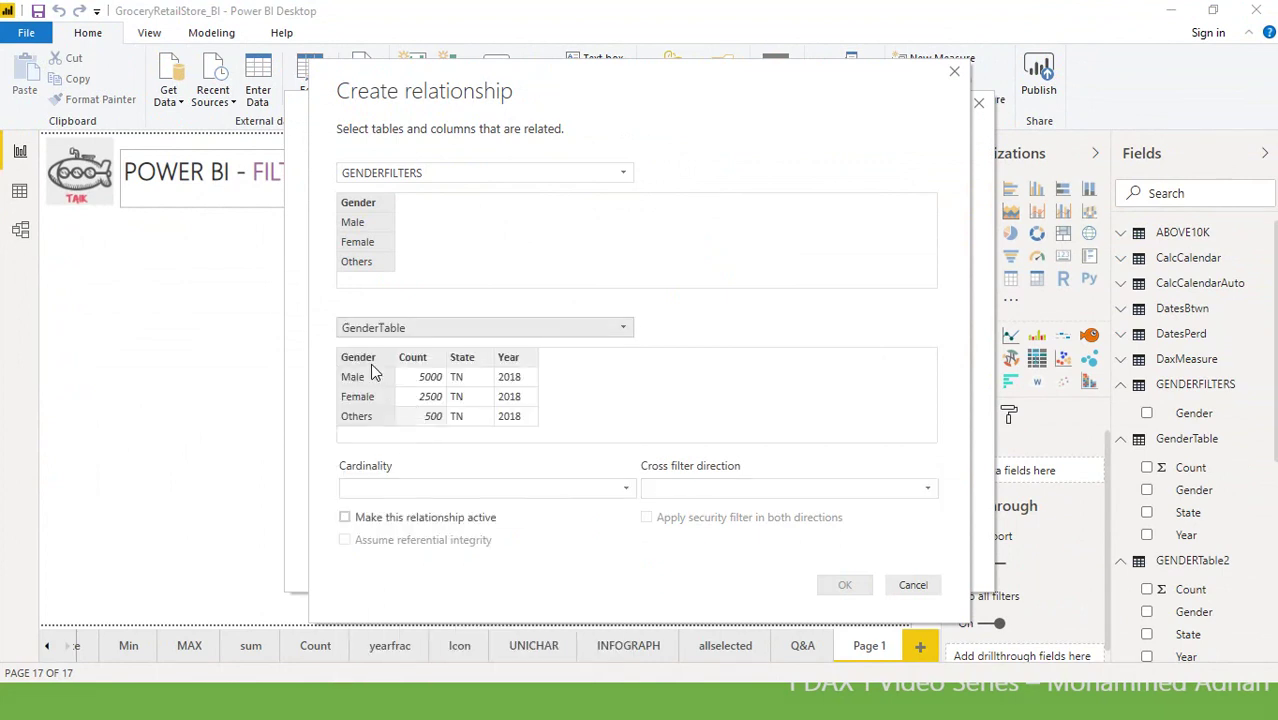
left_click(368, 384)
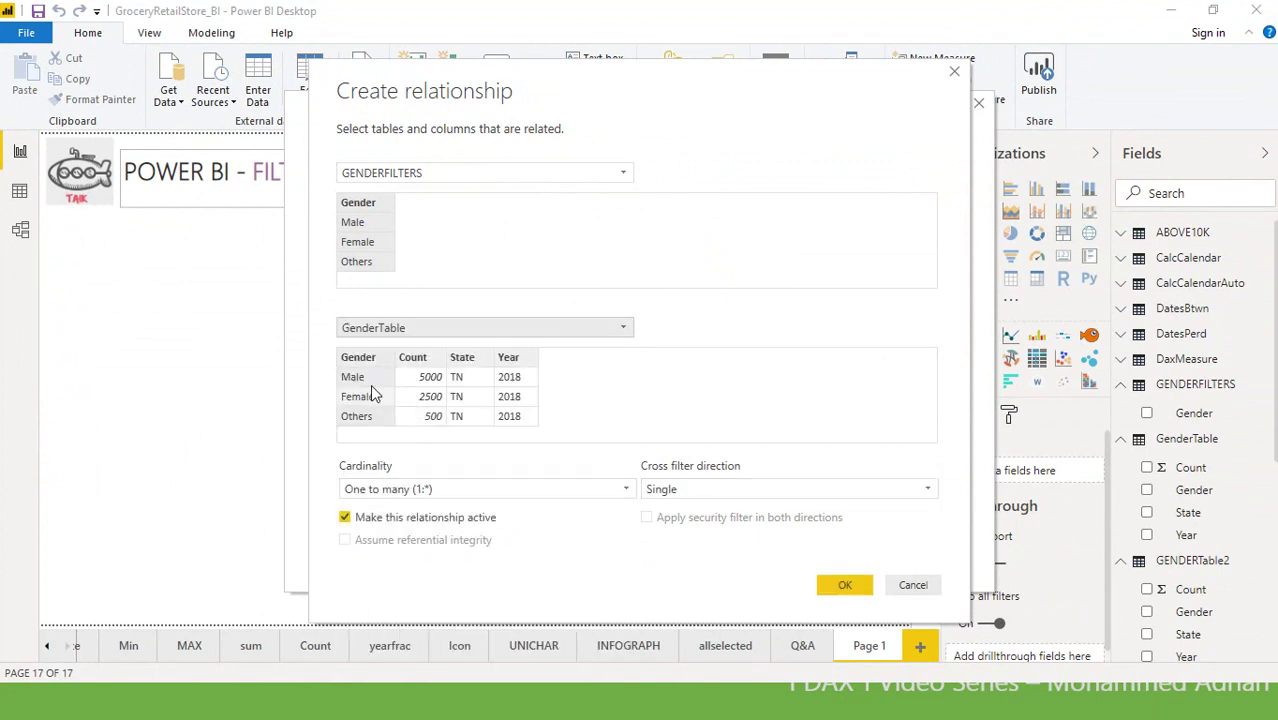
left_click(842, 587)
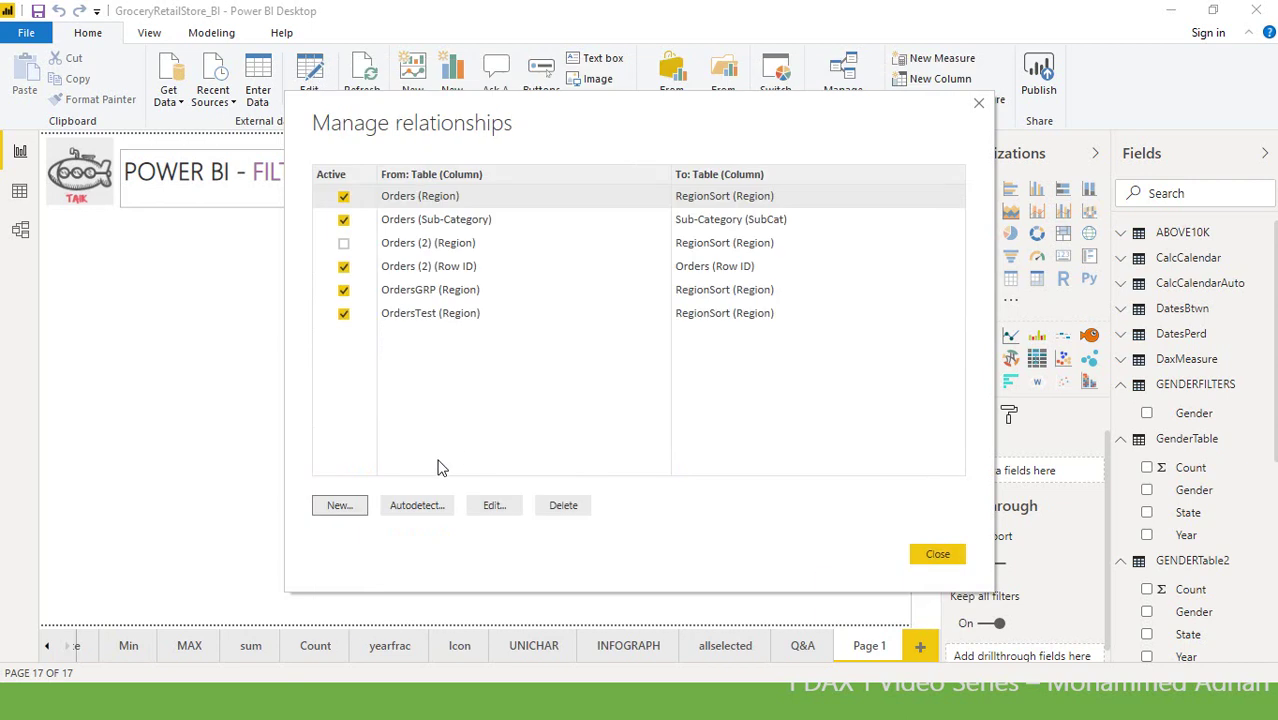
Add a second relationship from GENDERFILTERS[Gender] to GENDERTable2[Gender], then close the dialog.
left_click(350, 514)
left_click(431, 172)
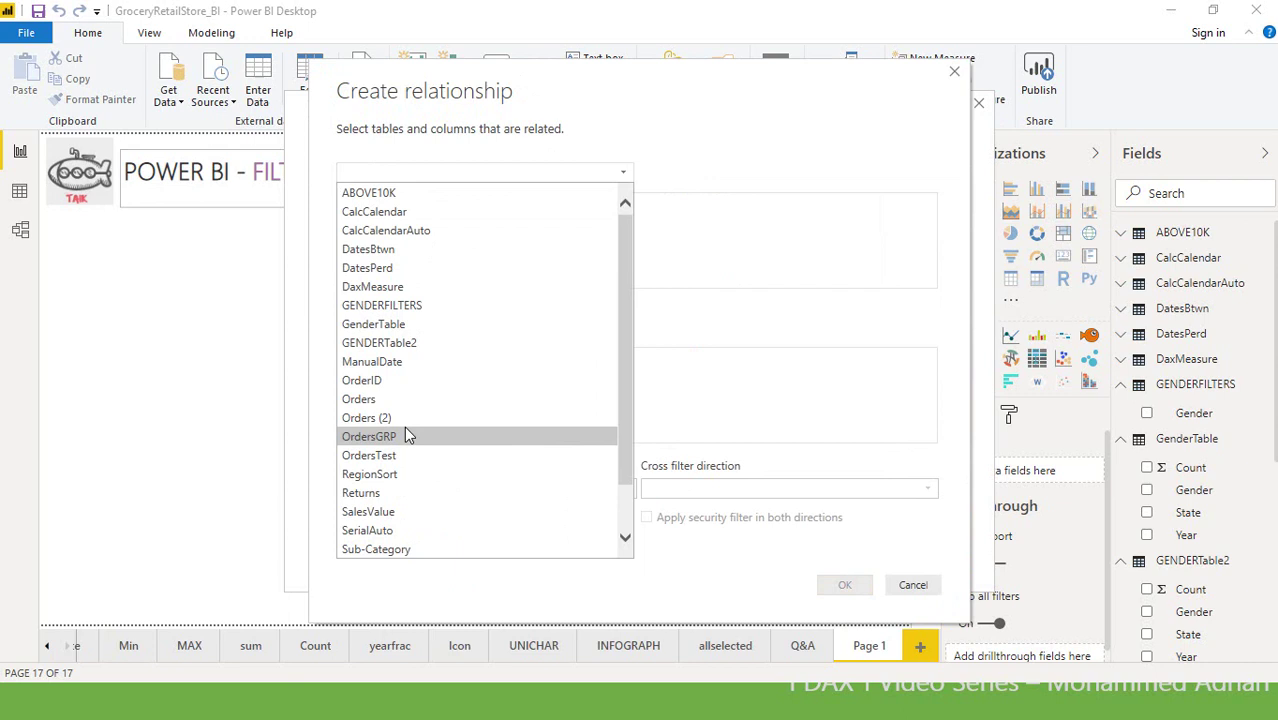
left_click(427, 306)
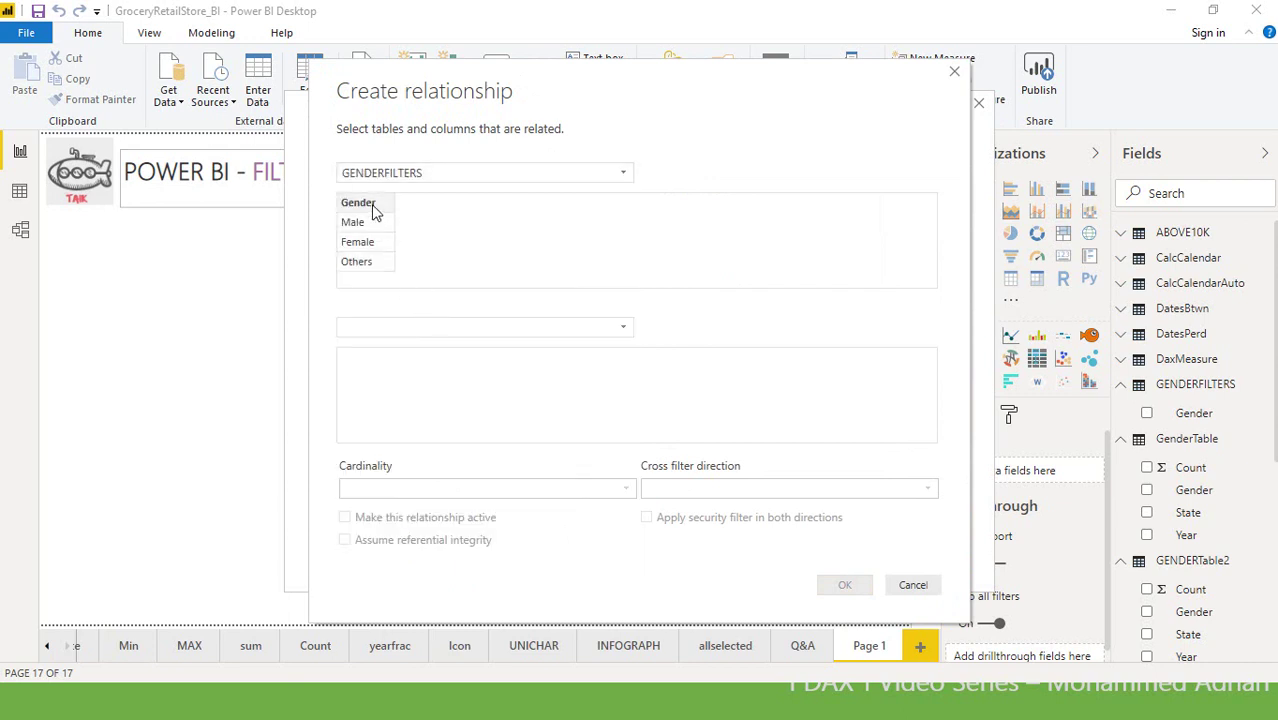
left_click(373, 210)
left_click(397, 326)
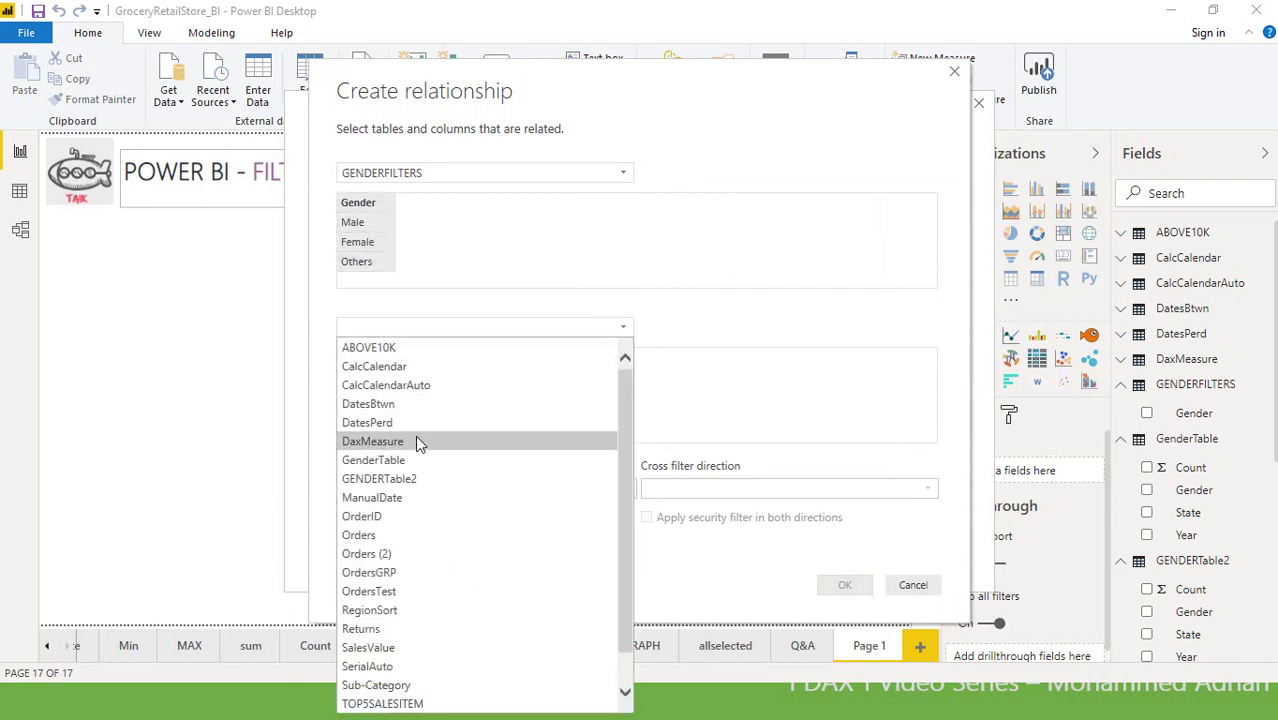
left_click(414, 478)
left_click(362, 362)
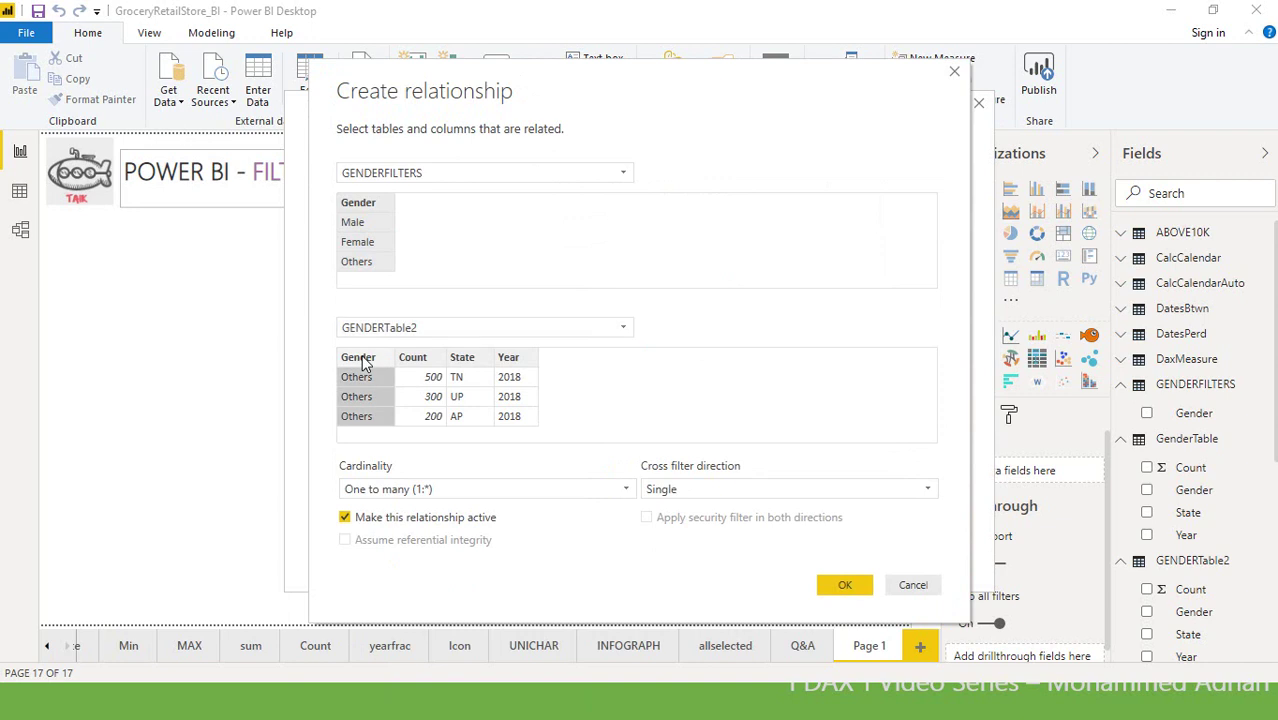
left_click(845, 585)
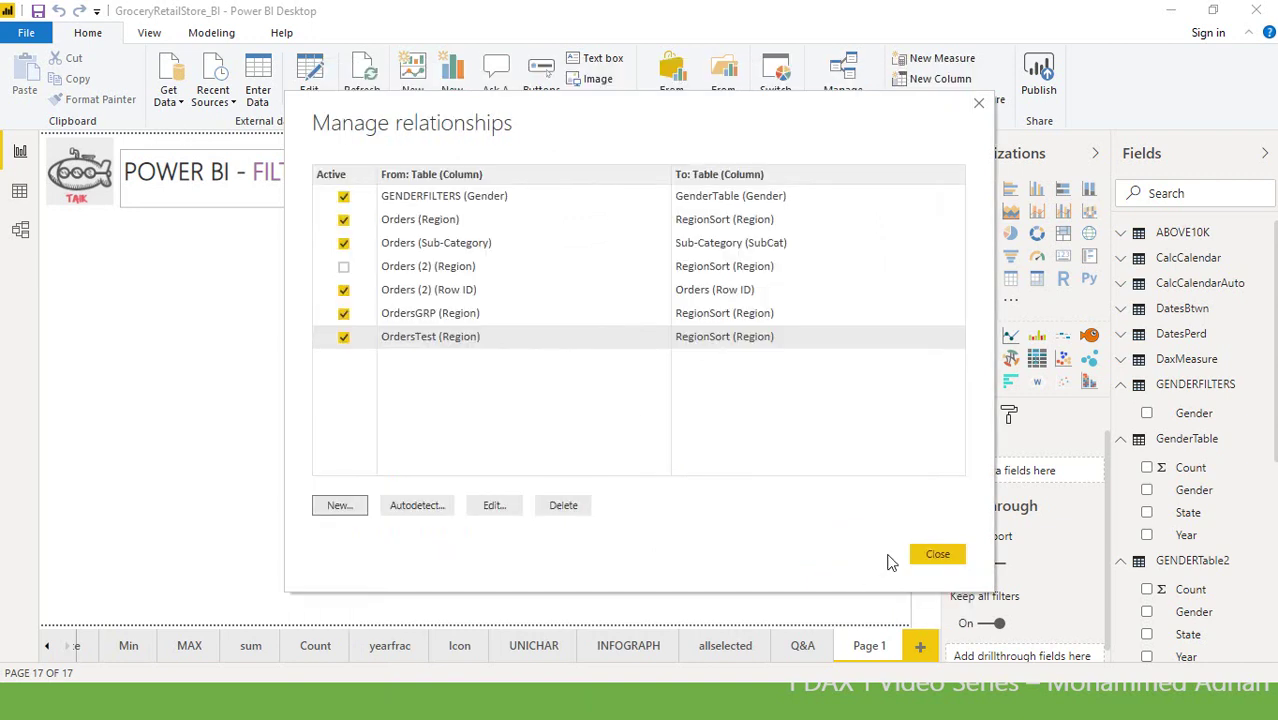
left_click(925, 556)
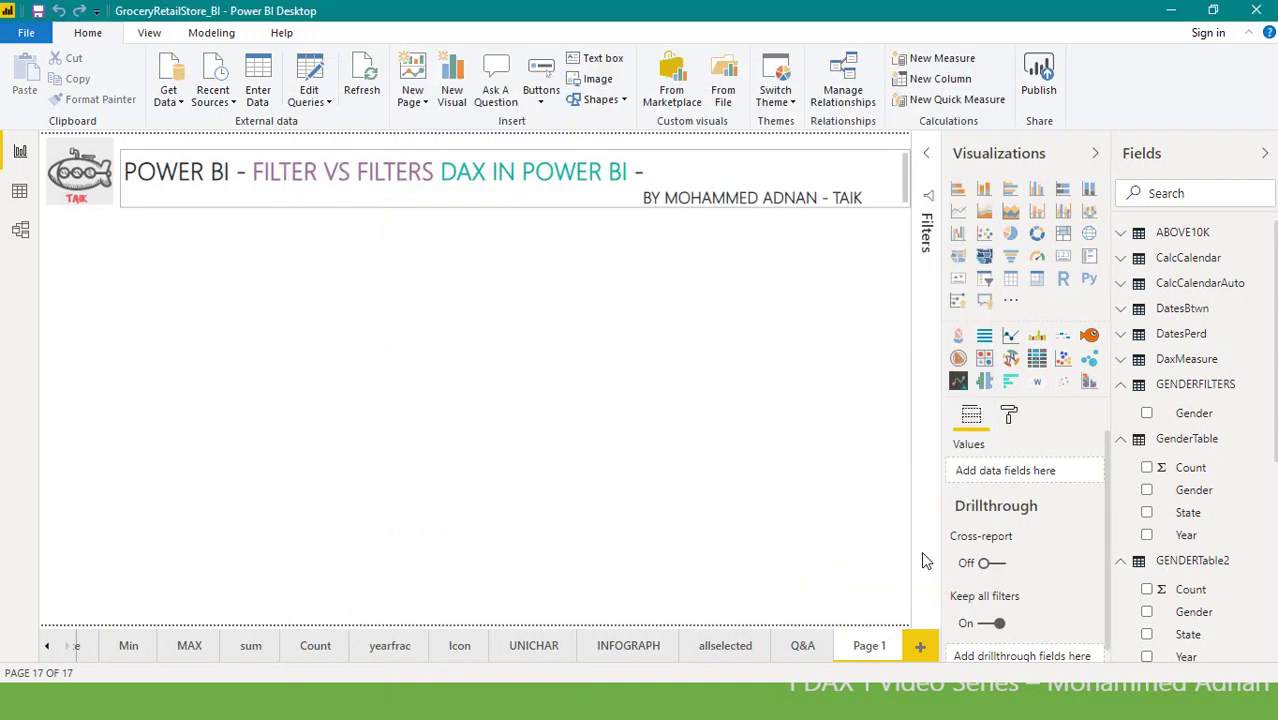
Build a smaller table visual of GENDERFILTERS Gender with GenderTable Count and GENDERTable2 Count.
left_click(1147, 414)
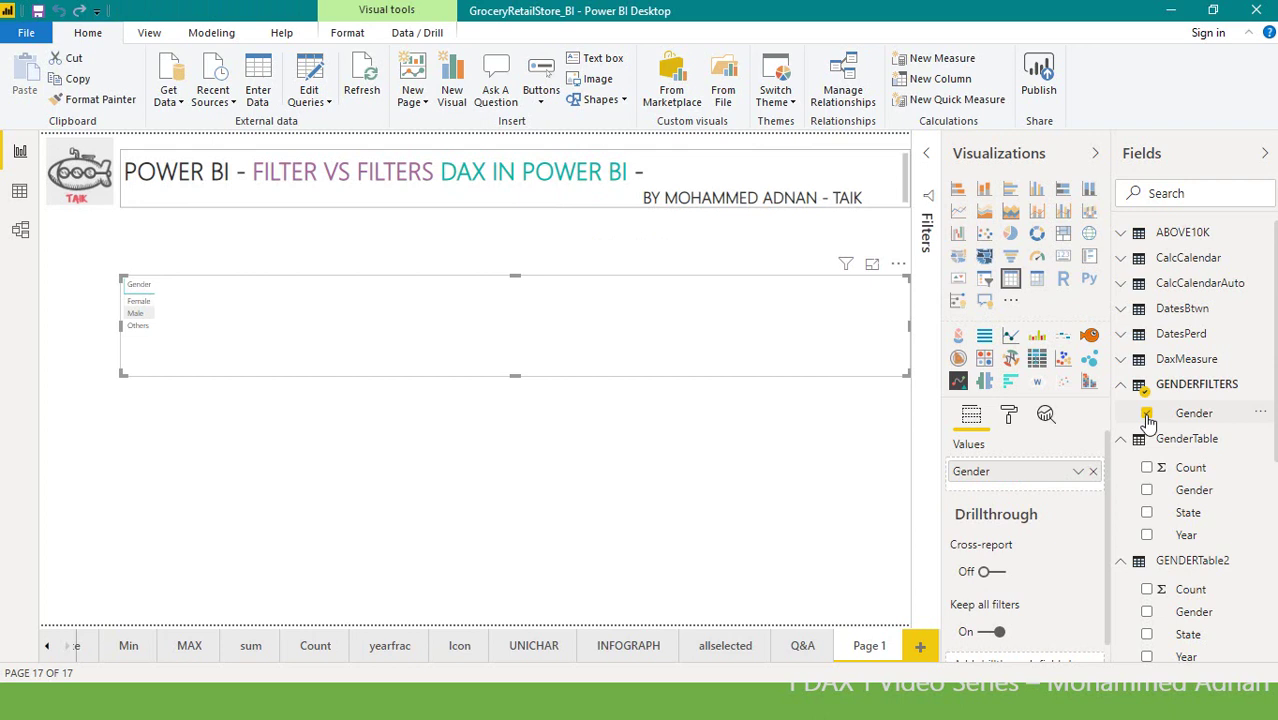
left_click_drag(907, 374, 592, 434)
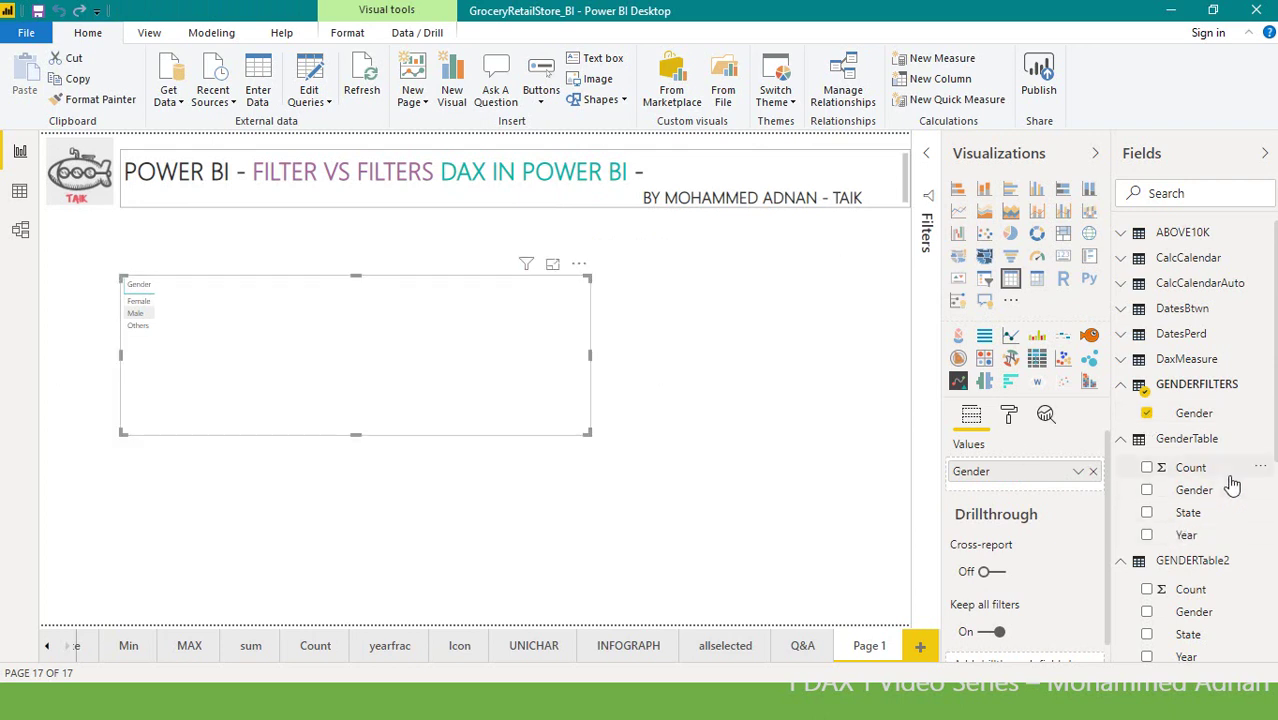
left_click(1147, 468)
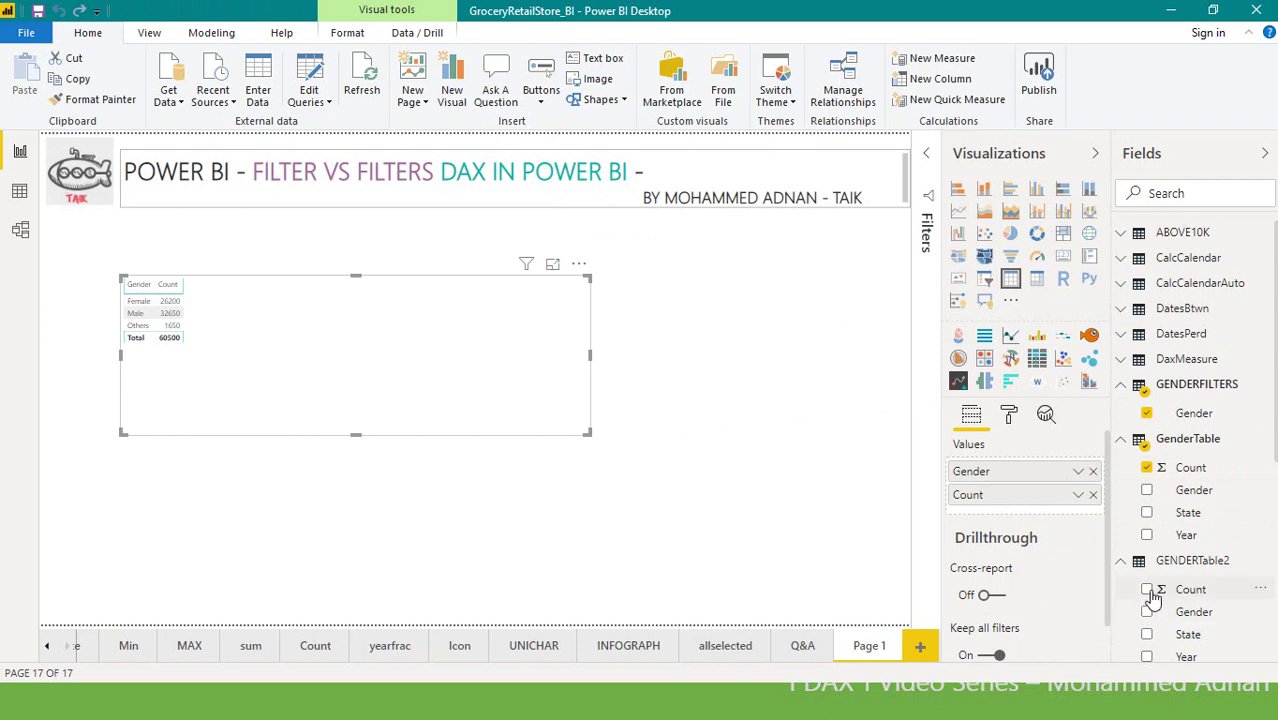
left_click(1147, 590)
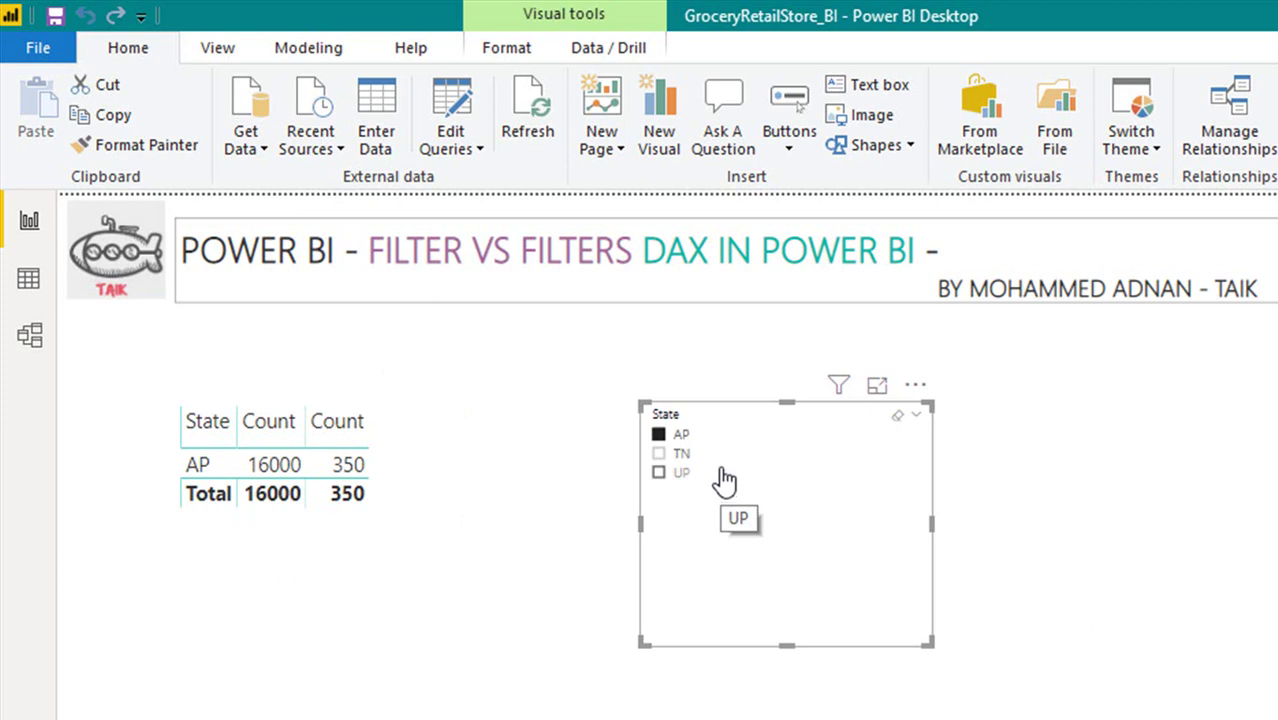
Filter the State slicer to TN, try UP, then return to TN.
left_click(686, 456)
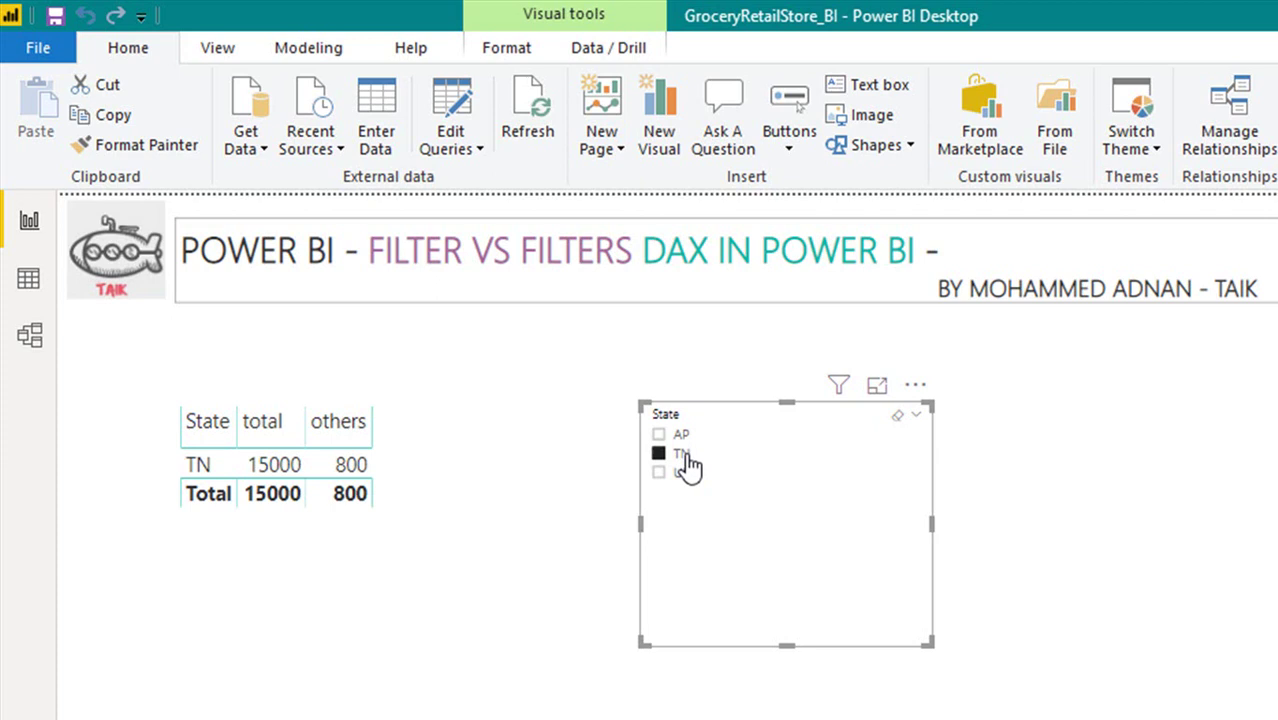
left_click(687, 471)
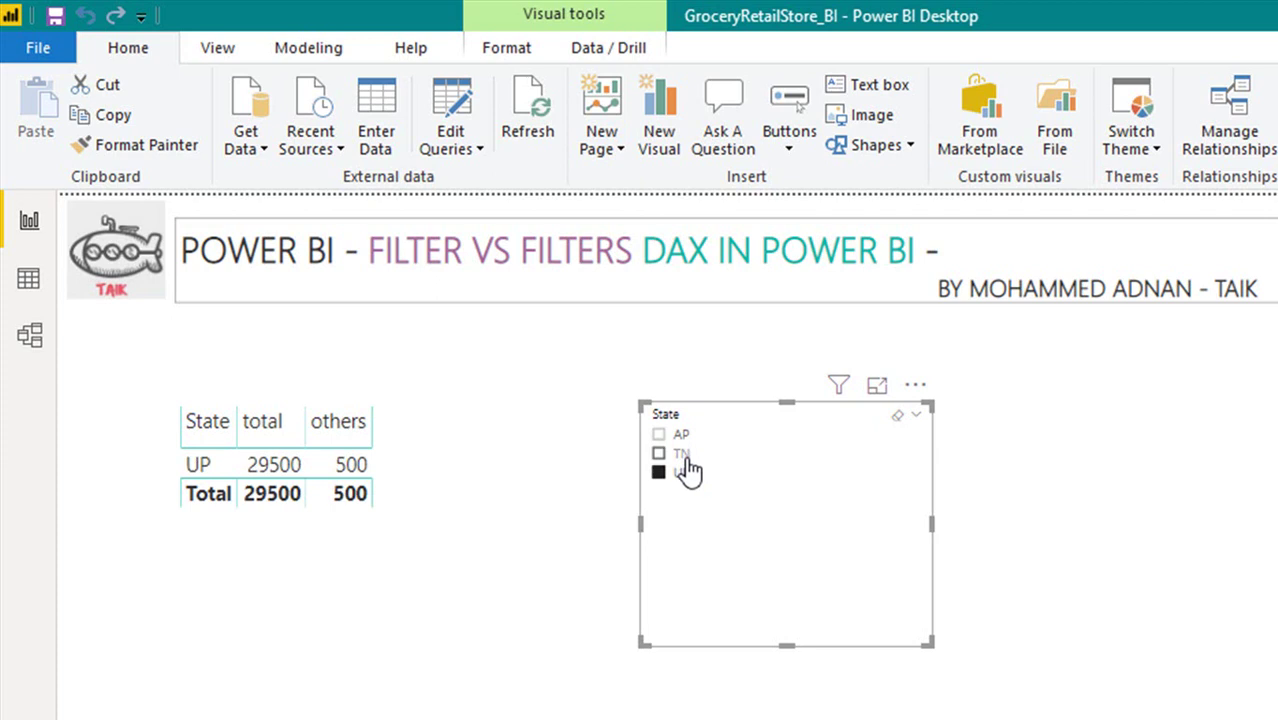
left_click(682, 454)
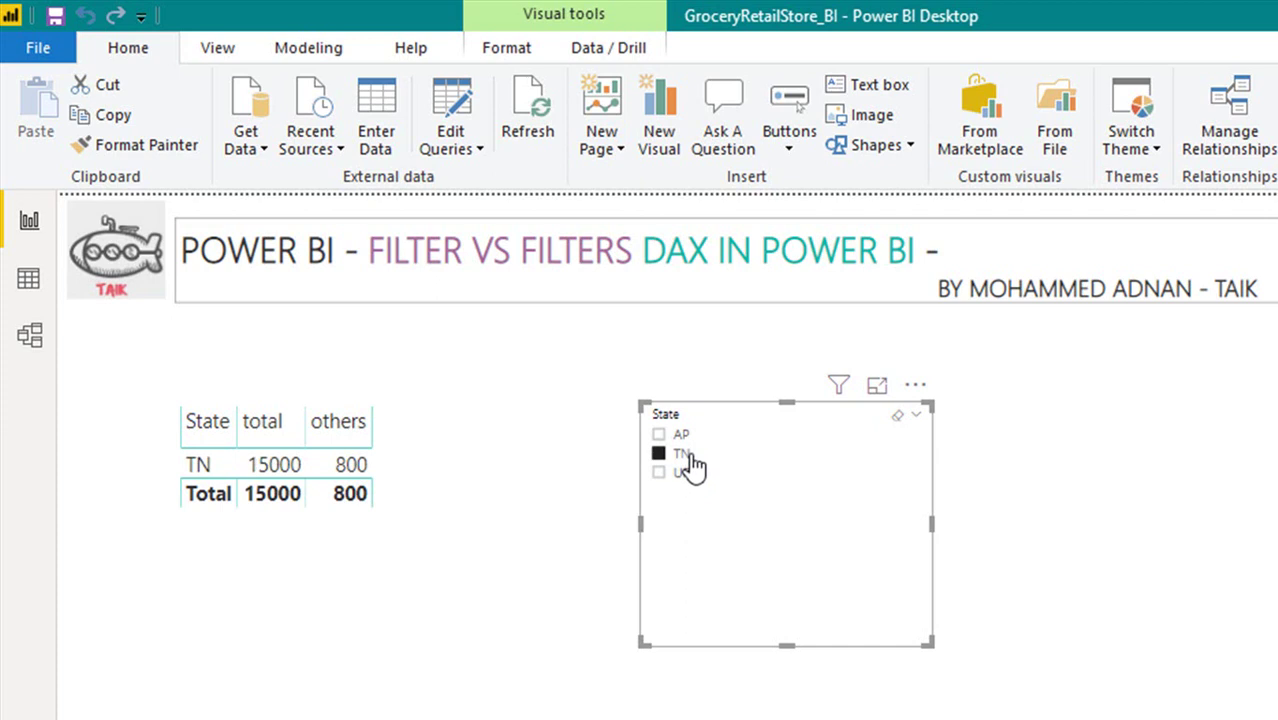